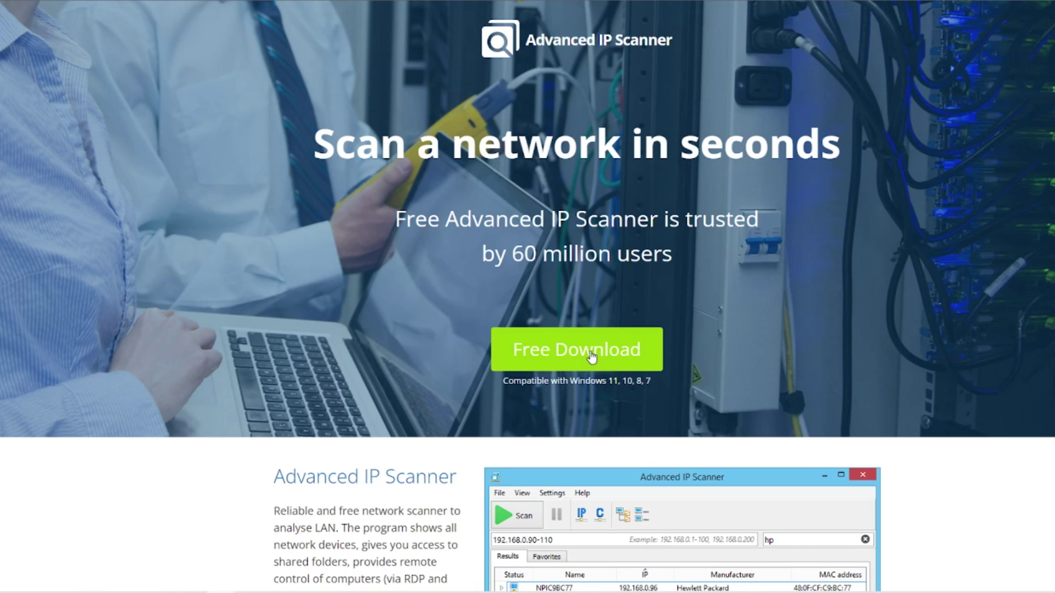
# Step: Download and install Advanced IP Scanner, confirming the setup language and launching it on finish
pyautogui.click(566, 353)
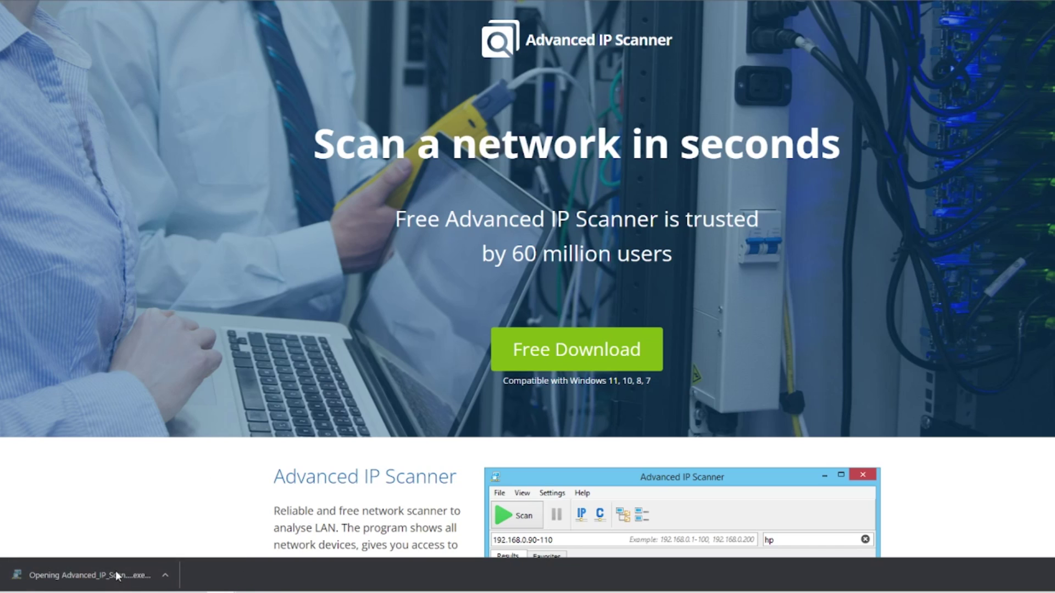
pyautogui.click(572, 258)
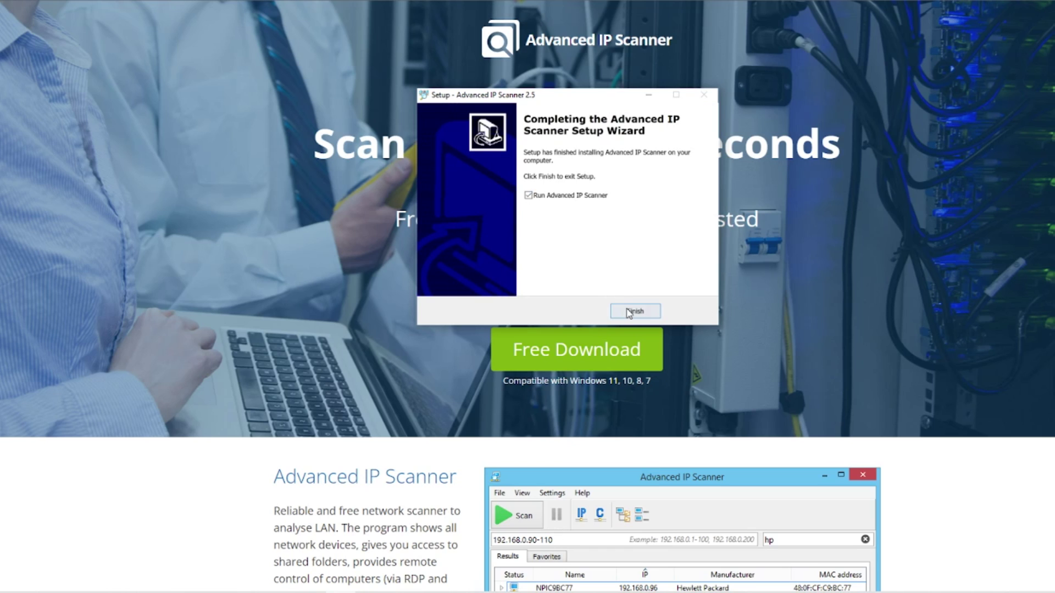
pyautogui.click(634, 311)
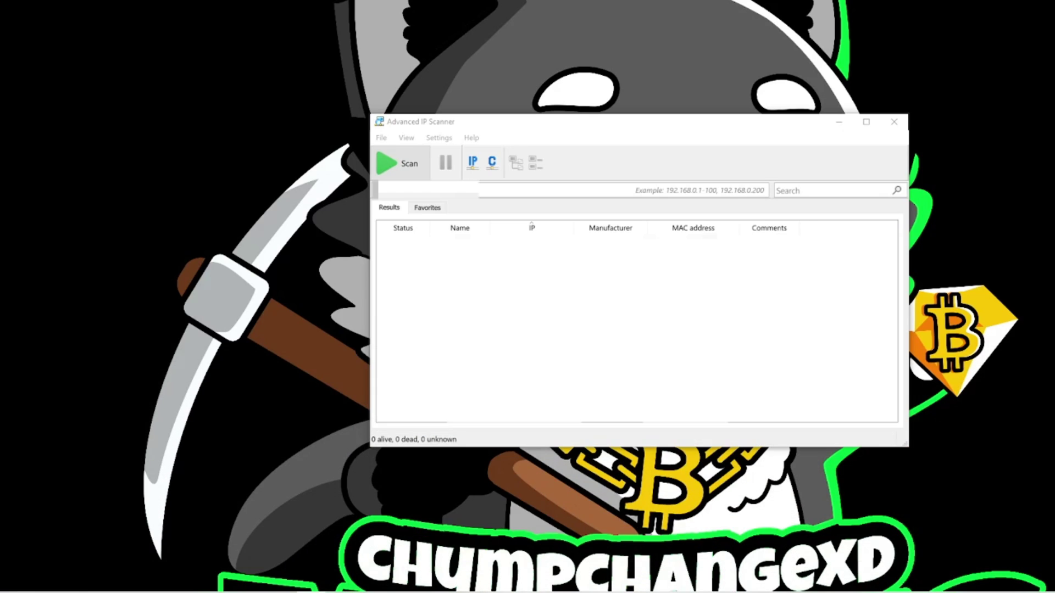
# Step: Scan the network, expand the Shanghai InfoTM device and select its HTTP web service entry
pyautogui.click(396, 165)
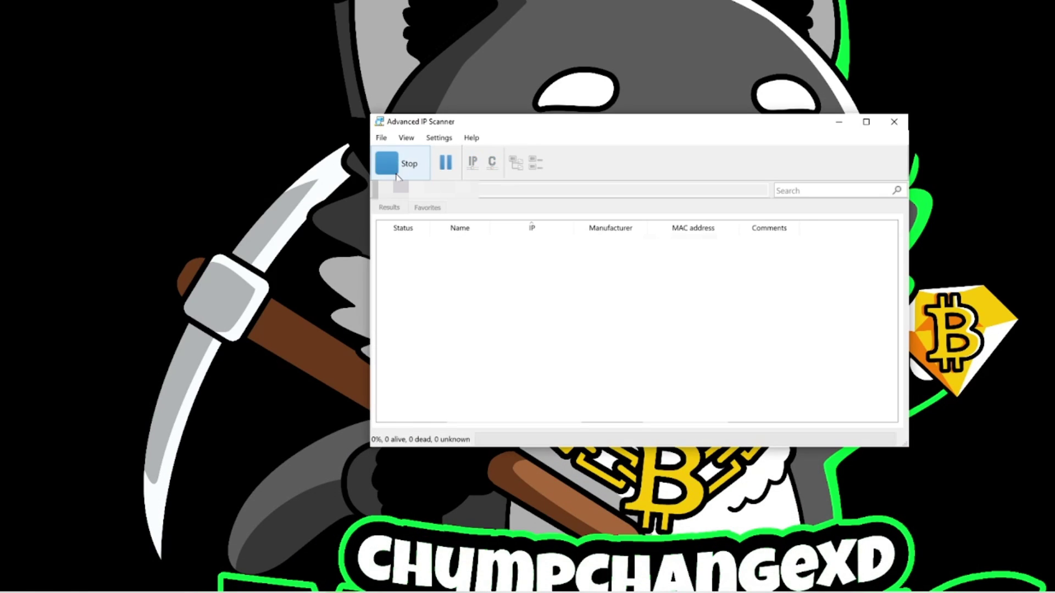
pyautogui.click(383, 290)
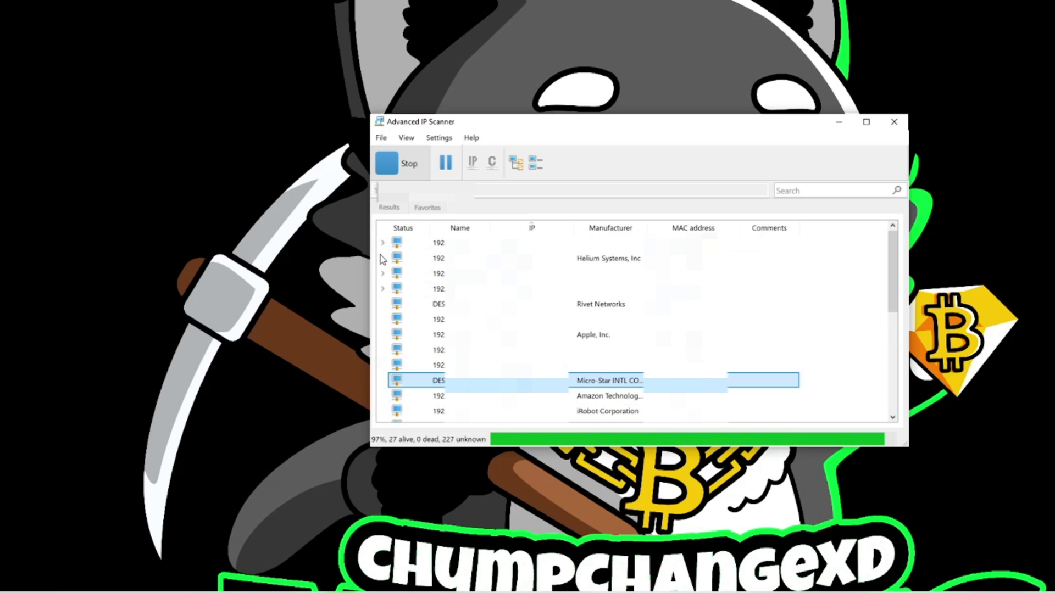
pyautogui.scroll(-4, 381, 272)
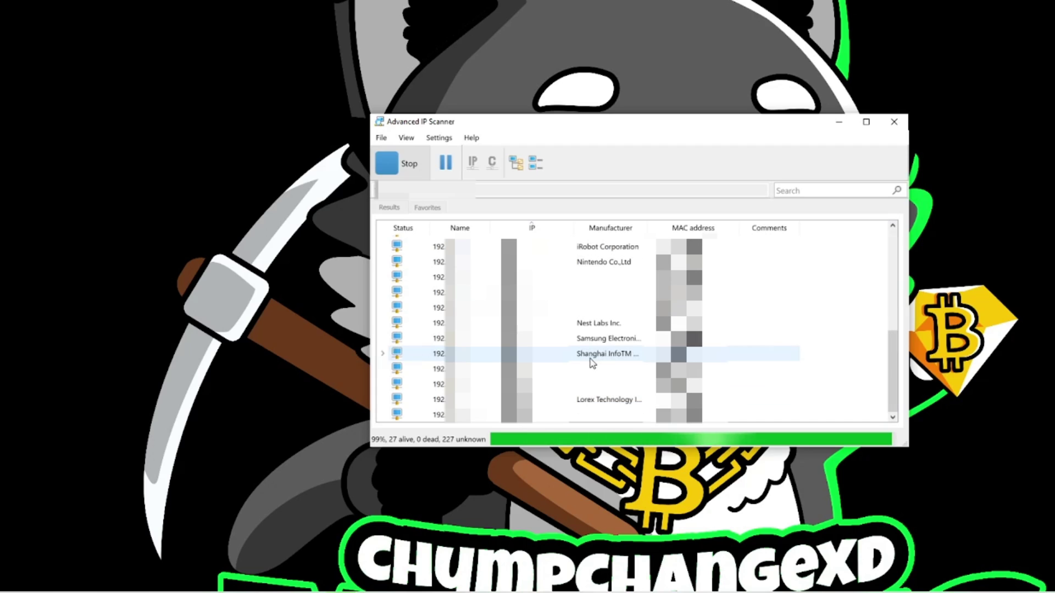
pyautogui.click(383, 354)
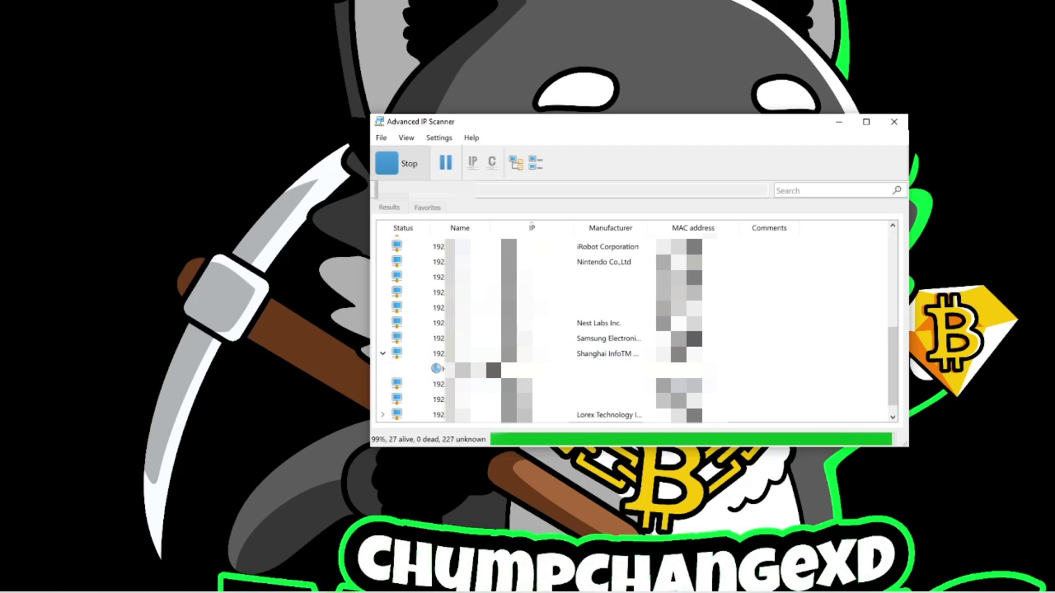
pyautogui.click(439, 370)
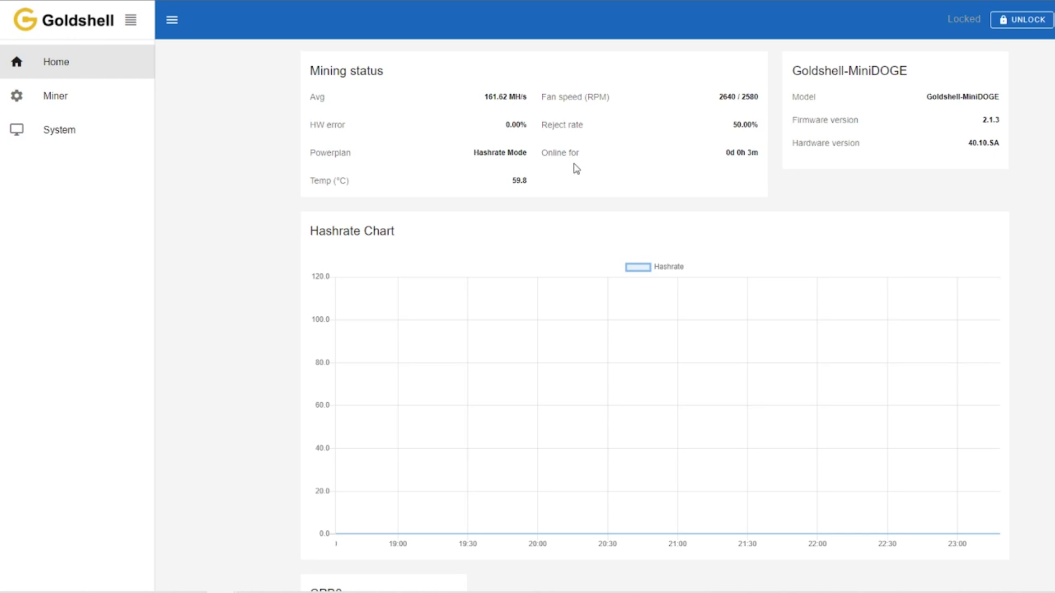
# Step: Review the miner's System network settings, then return Home to the hashrate dashboard
pyautogui.click(34, 129)
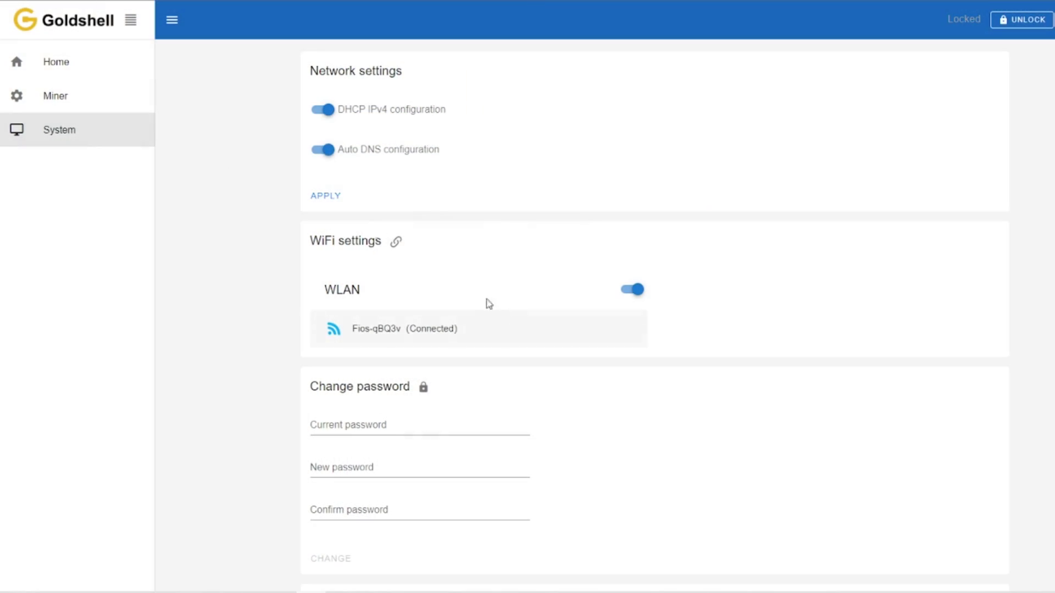
pyautogui.click(79, 68)
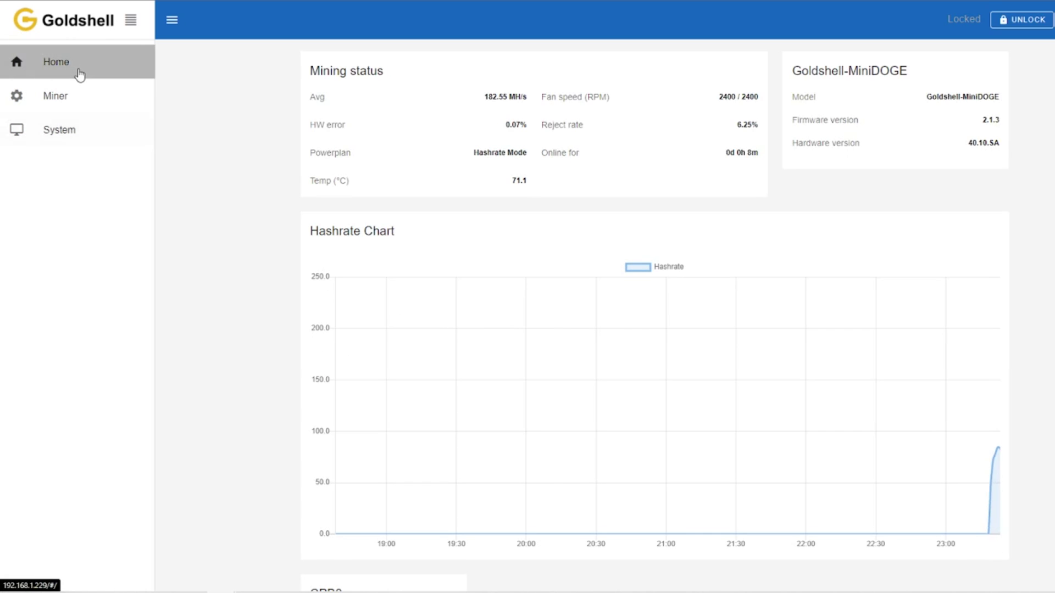
pyautogui.moveTo(998, 339)
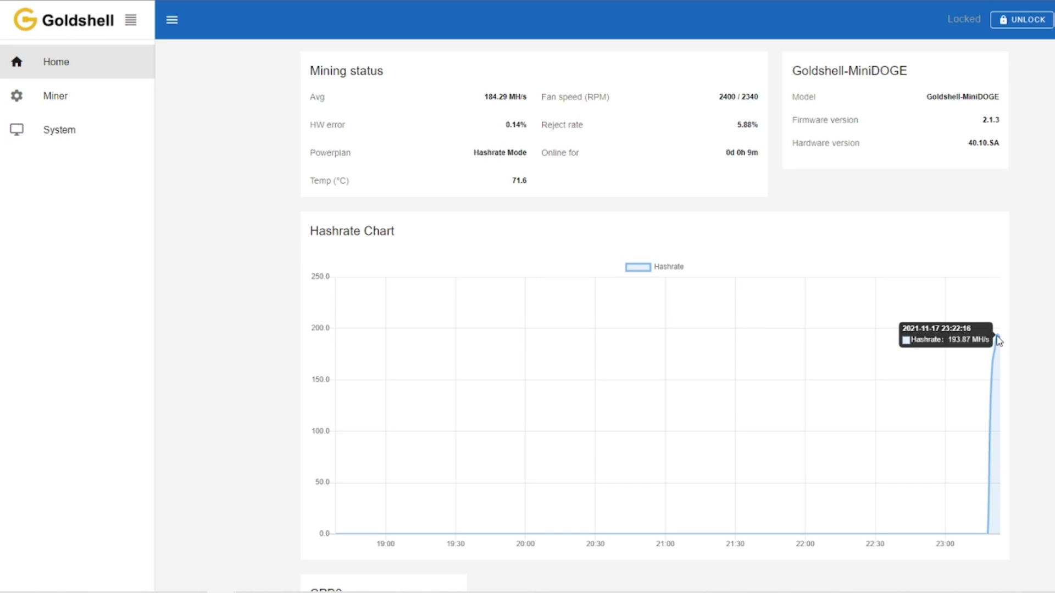
# Step: Unlock the miner with the admin password and dismiss Chrome's breached-password and save-password popups
pyautogui.click(1026, 26)
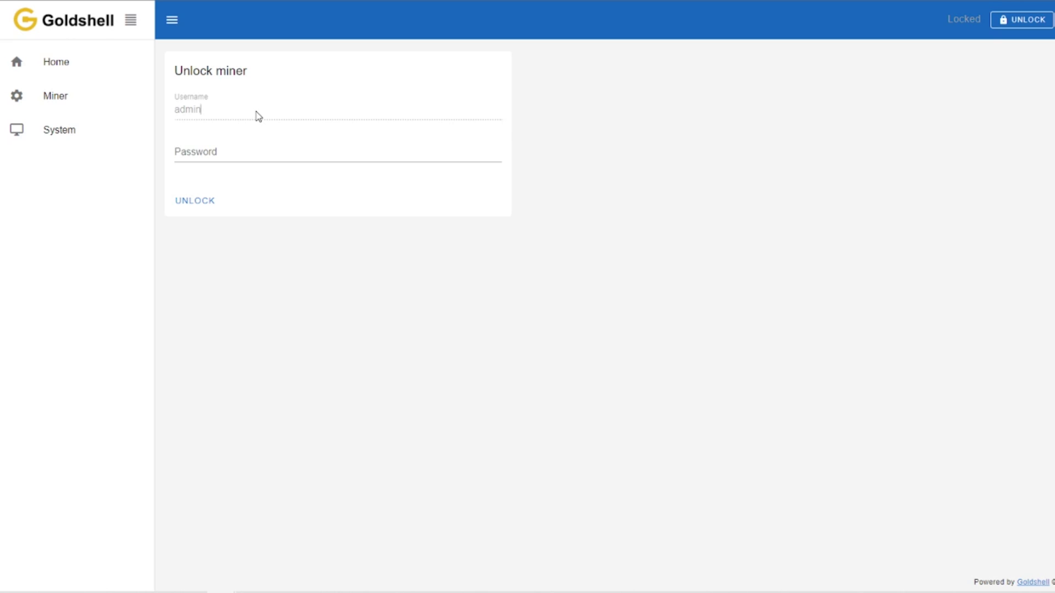
pyautogui.click(222, 156)
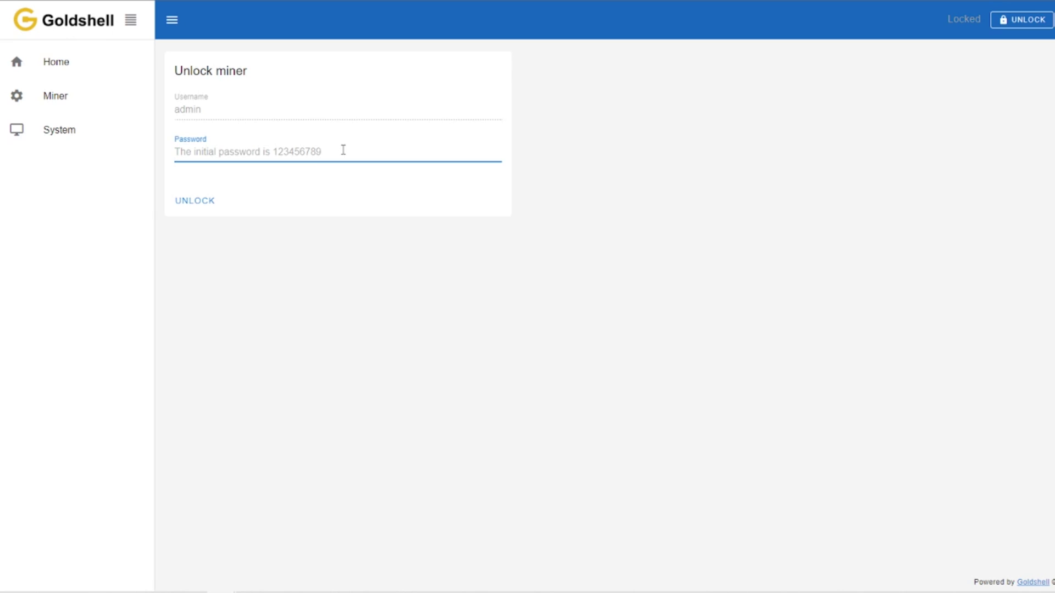
pyautogui.write('1')
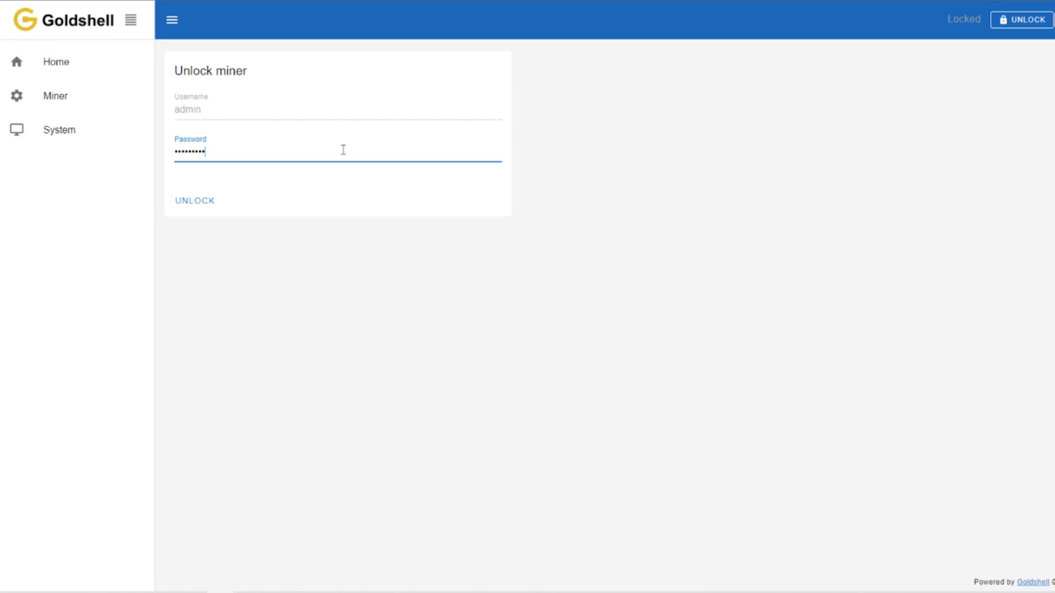
pyautogui.click(218, 201)
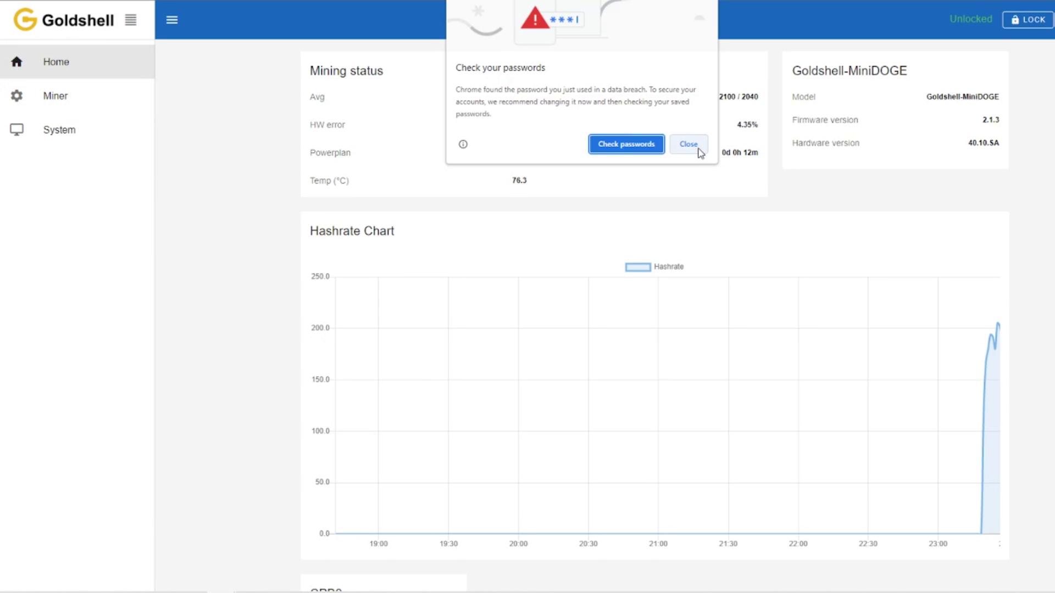
pyautogui.click(699, 147)
pyautogui.click(1033, 143)
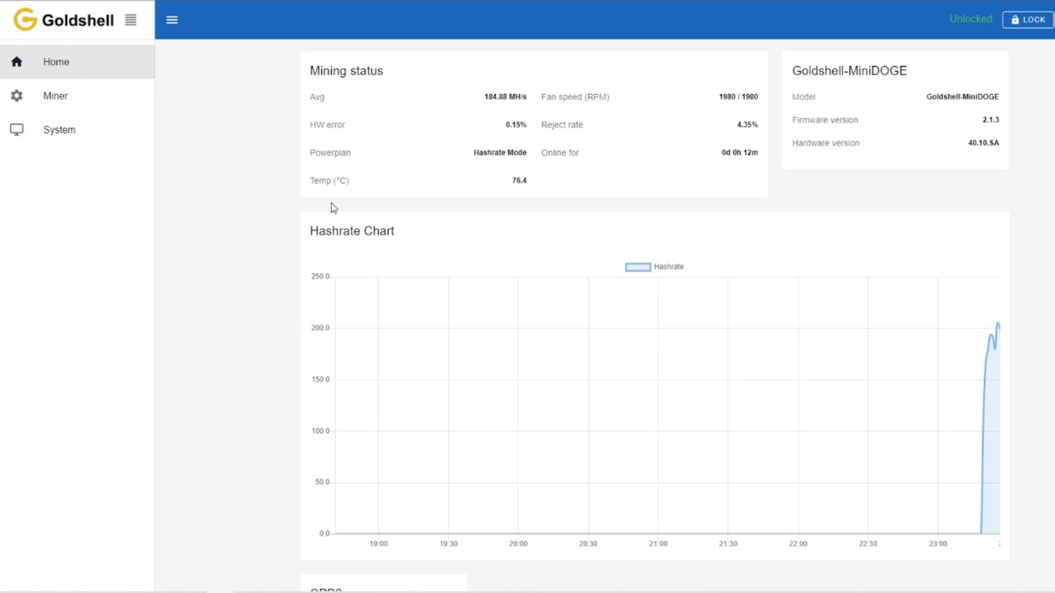
pyautogui.click(77, 109)
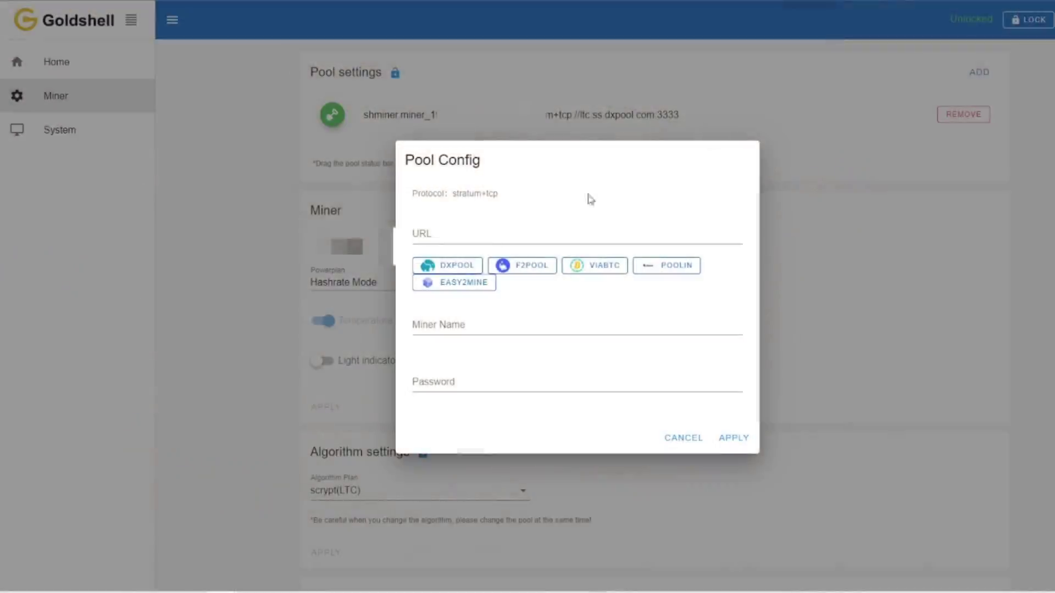
# Step: Apply the F2POOL preset so the pool URL becomes ltc.f2pool.com:8888
pyautogui.click(520, 272)
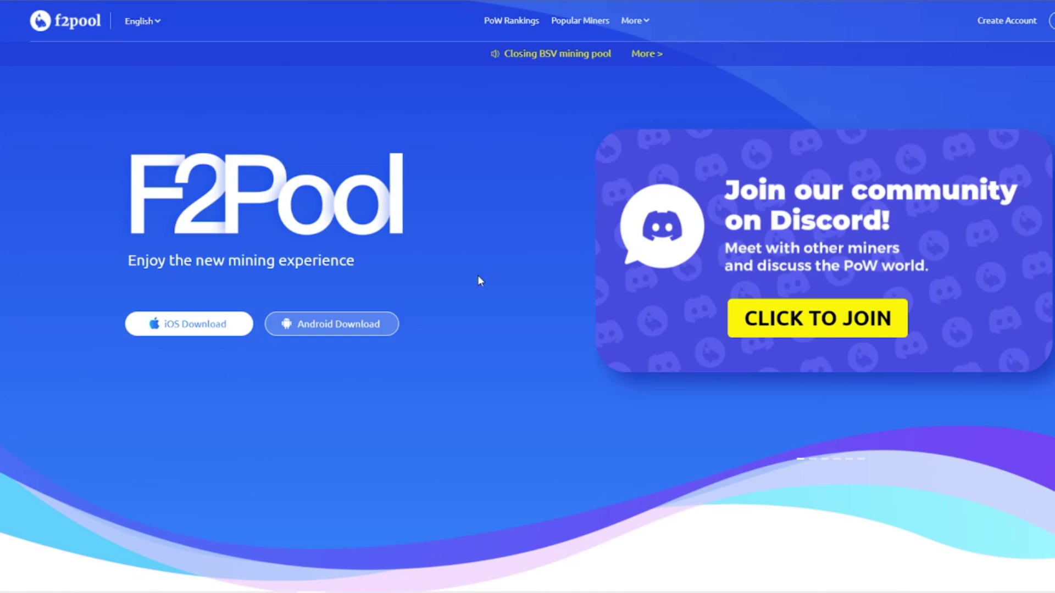
# Step: Begin F2Pool sign-up, accepting the terms and entering a username and the account e-mail
pyautogui.click(1014, 26)
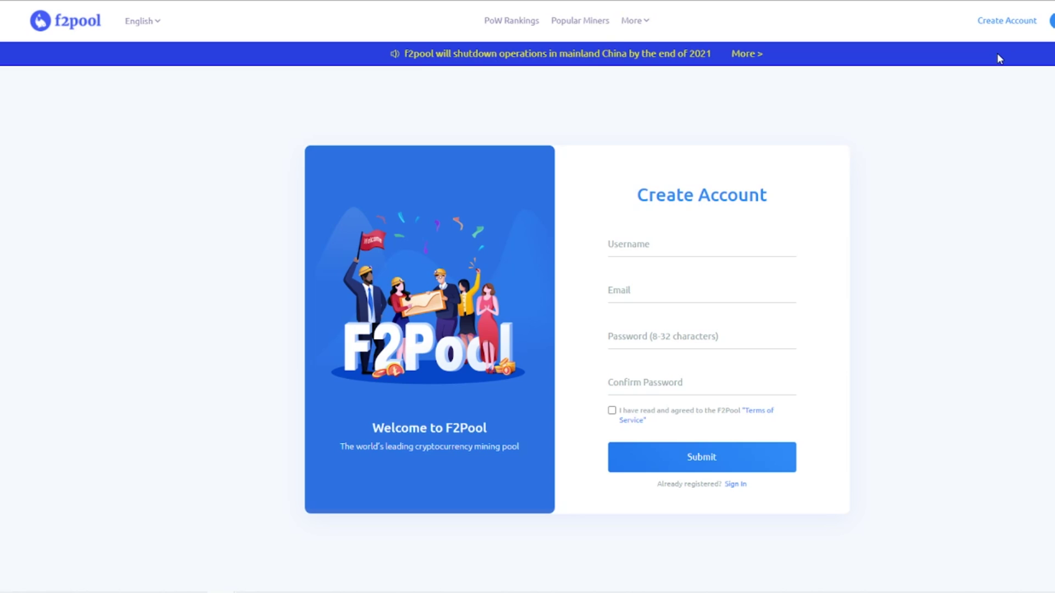
pyautogui.click(611, 410)
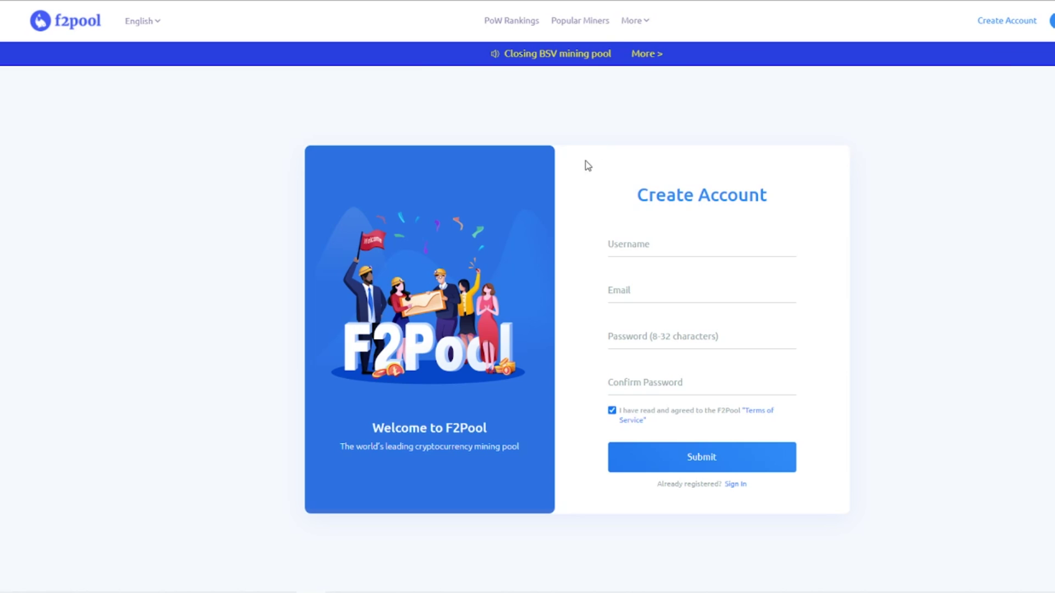
pyautogui.click(647, 250)
pyautogui.write('chumpchangexd')
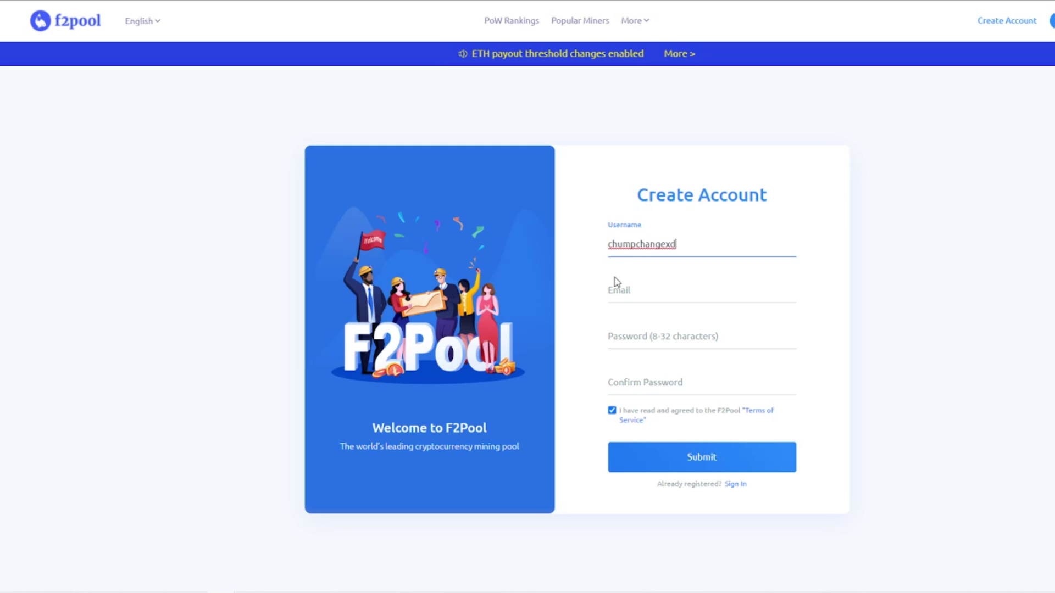
pyautogui.click(635, 290)
pyautogui.write('contac')
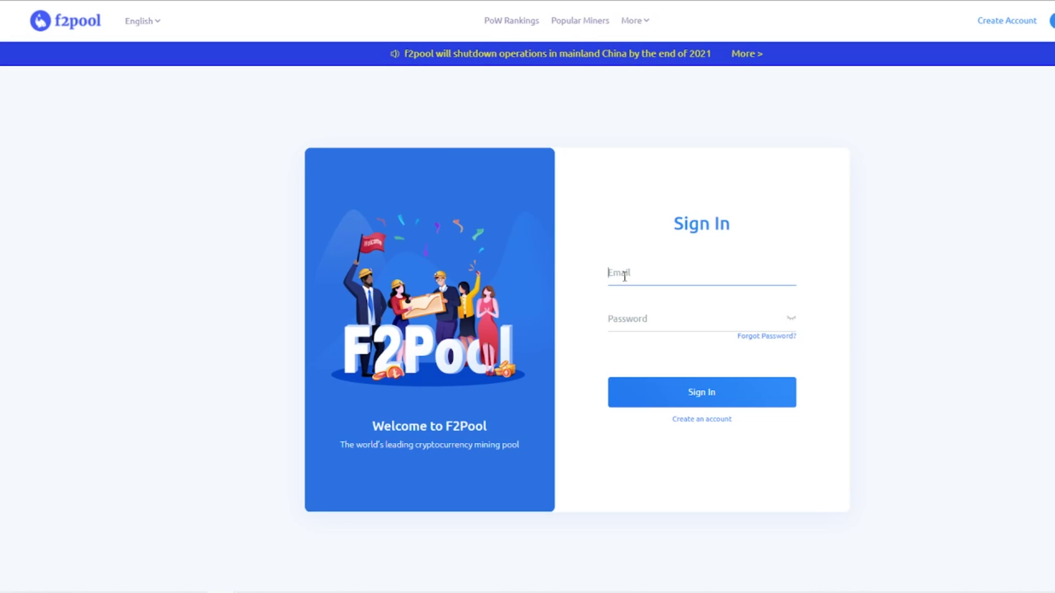
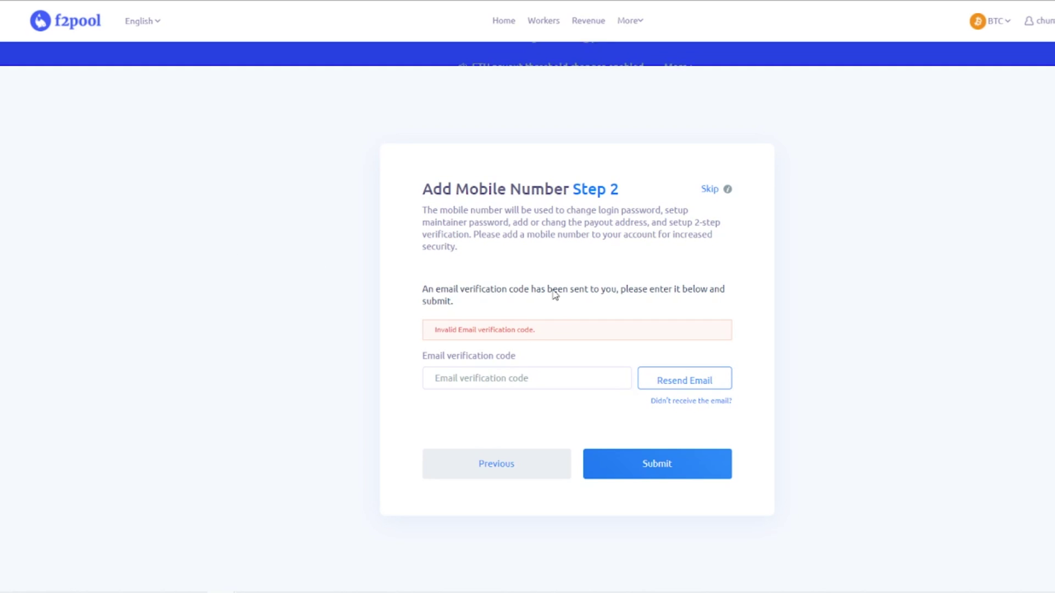
# Step: Enter the e-mail verification code, switch the F2Pool dashboard to LTC and view Workers
pyautogui.click(463, 377)
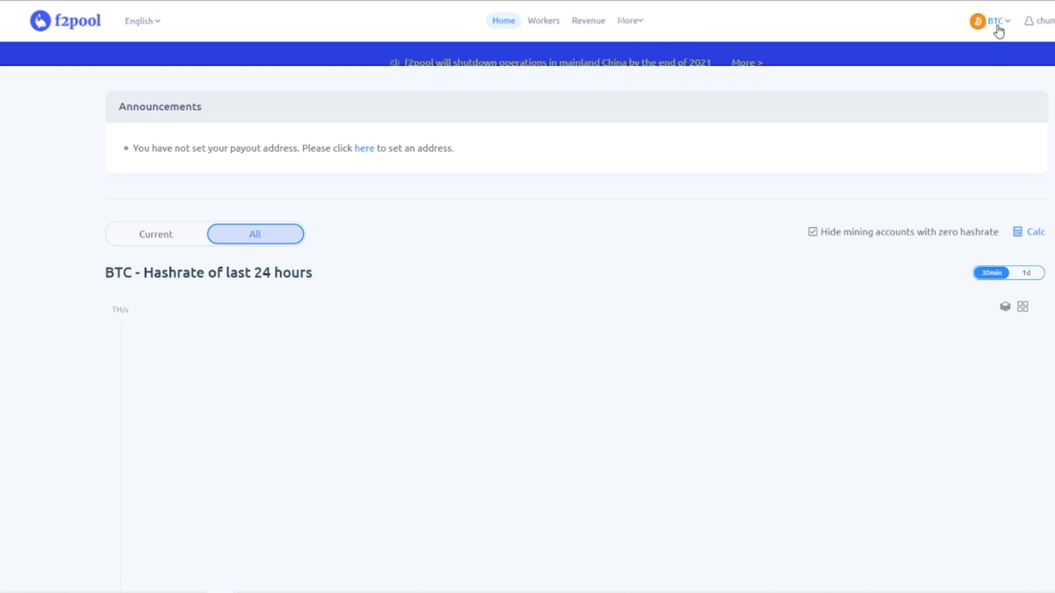
pyautogui.moveTo(999, 31)
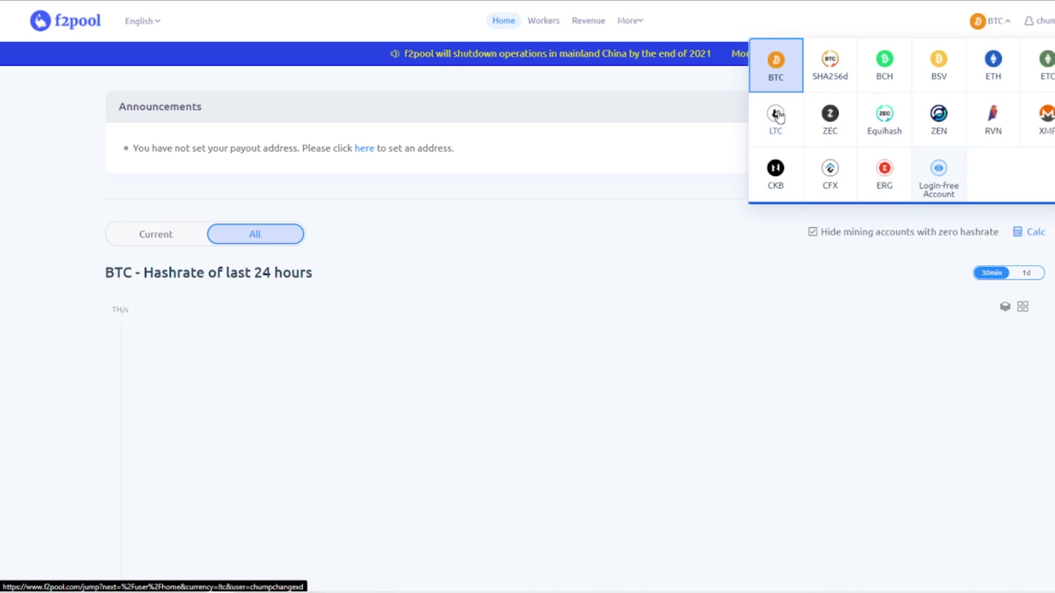
pyautogui.click(774, 136)
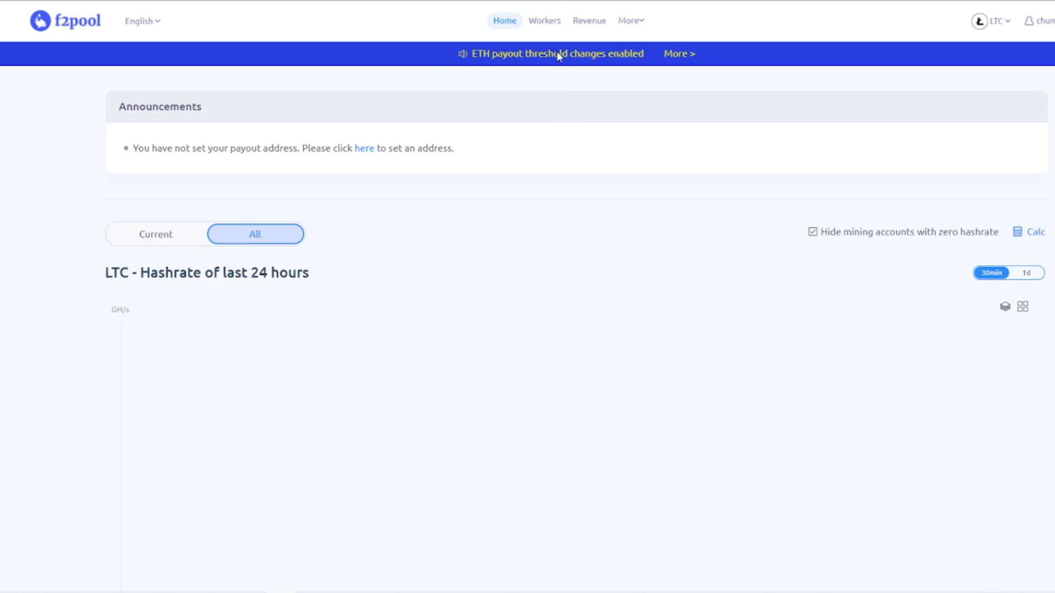
pyautogui.click(543, 33)
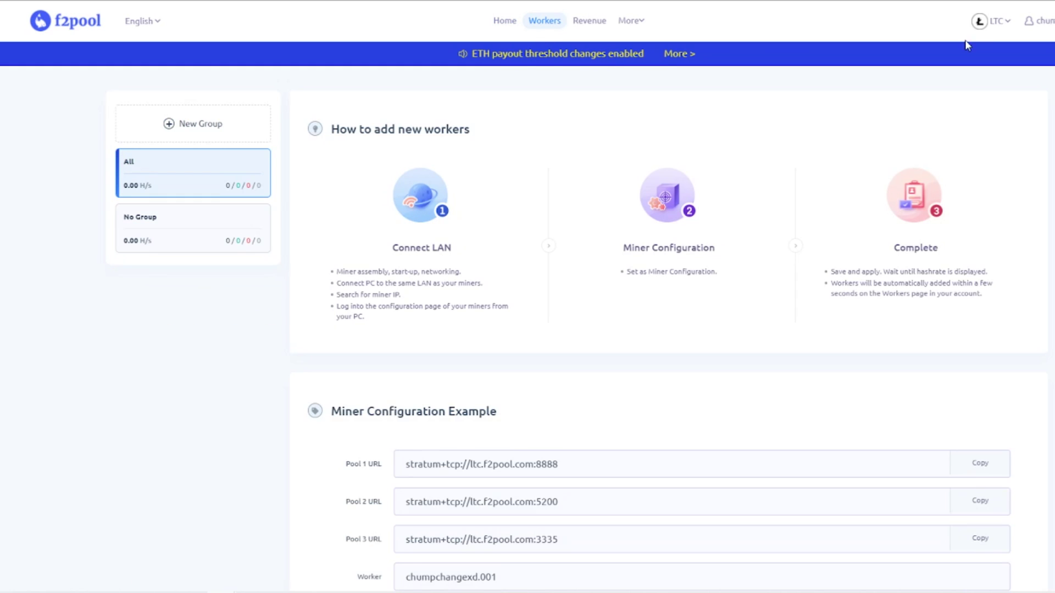
# Step: Go to Account Settings and show the mining account's payout address options
pyautogui.moveTo(1038, 20)
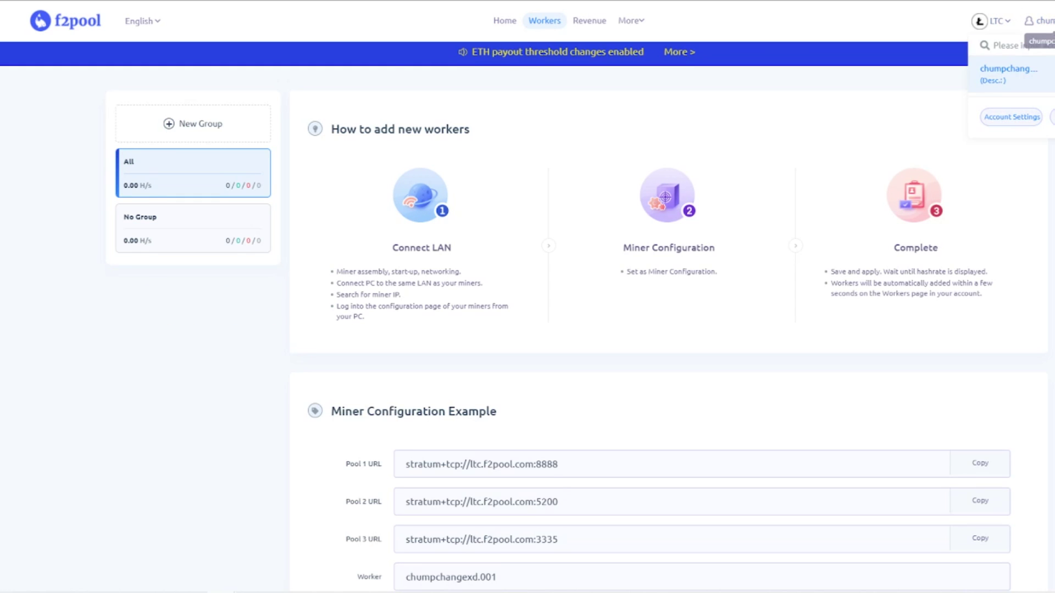
pyautogui.click(1015, 119)
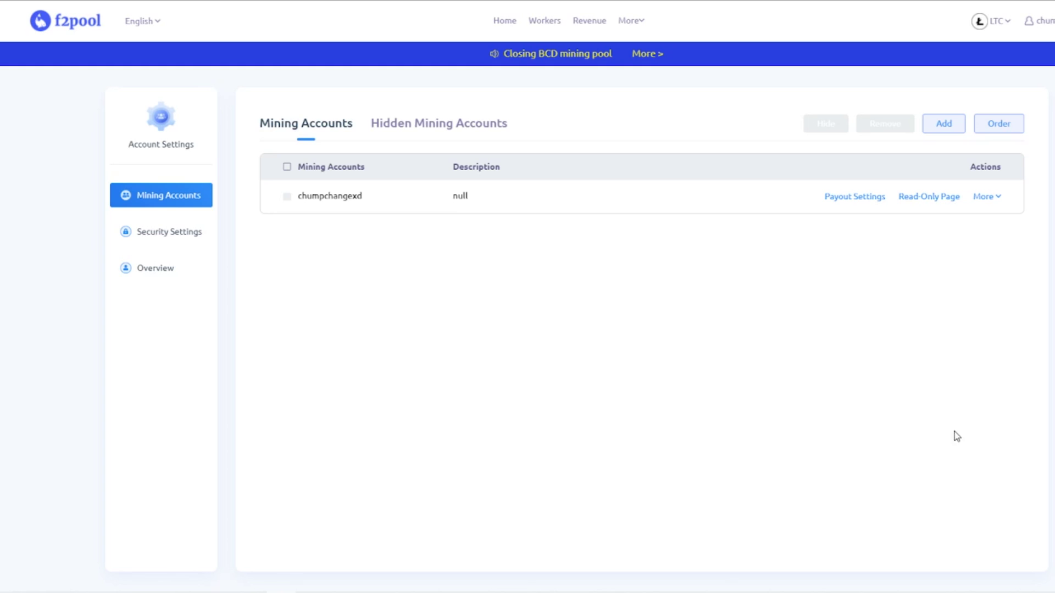
pyautogui.click(872, 207)
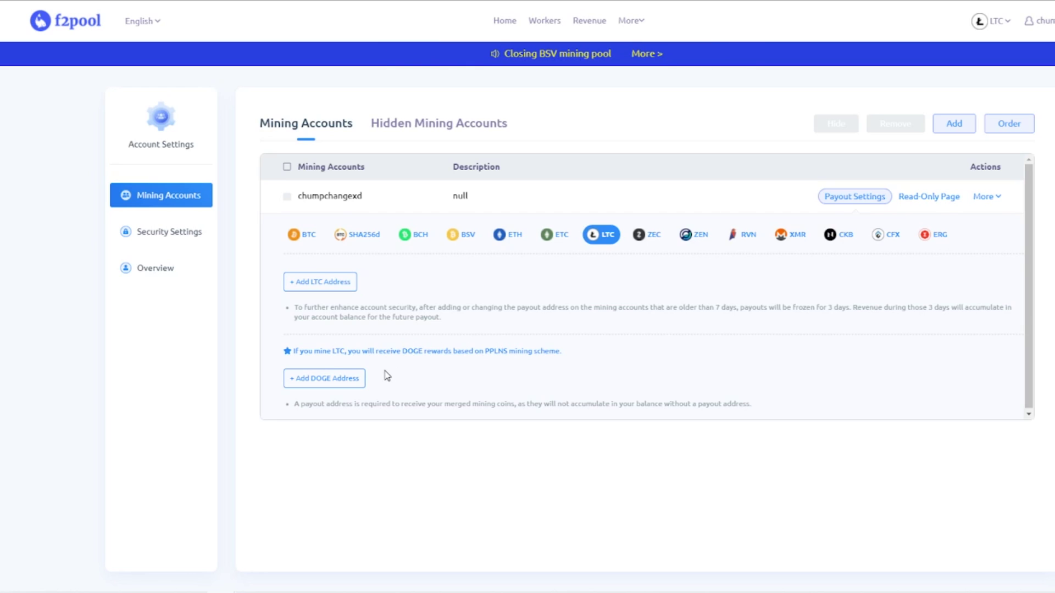
# Step: Fill in the Add LTC Address form with the payout address and attempt to submit it
pyautogui.click(320, 287)
pyautogui.click(450, 215)
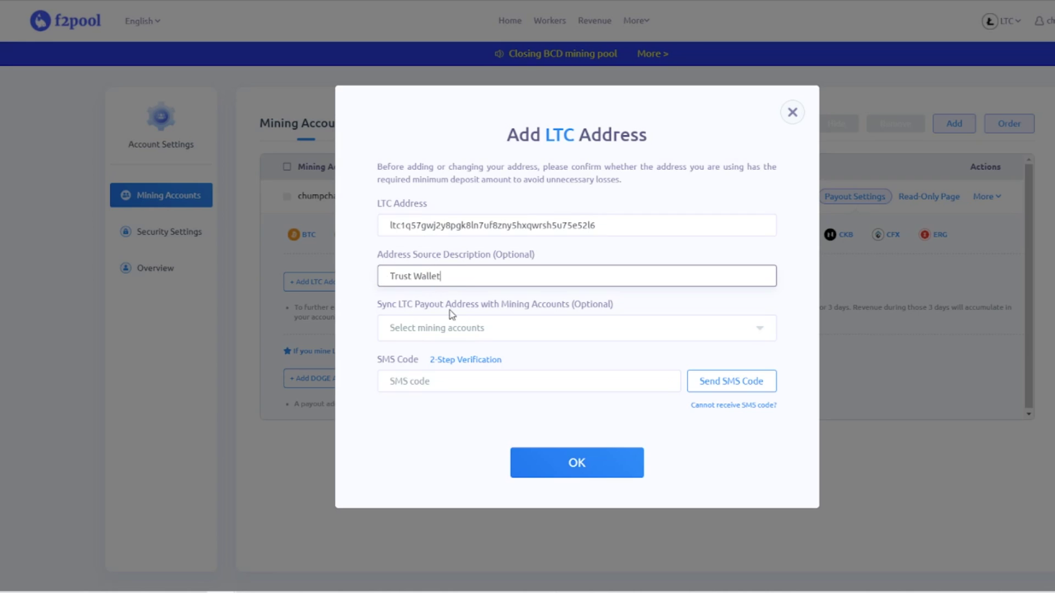
pyautogui.click(463, 332)
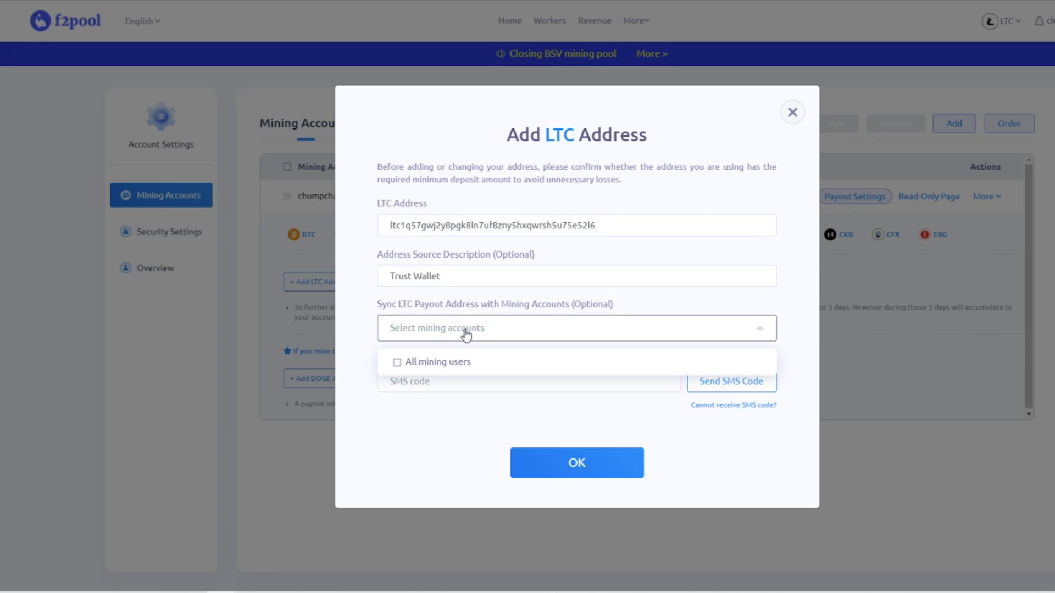
pyautogui.click(525, 325)
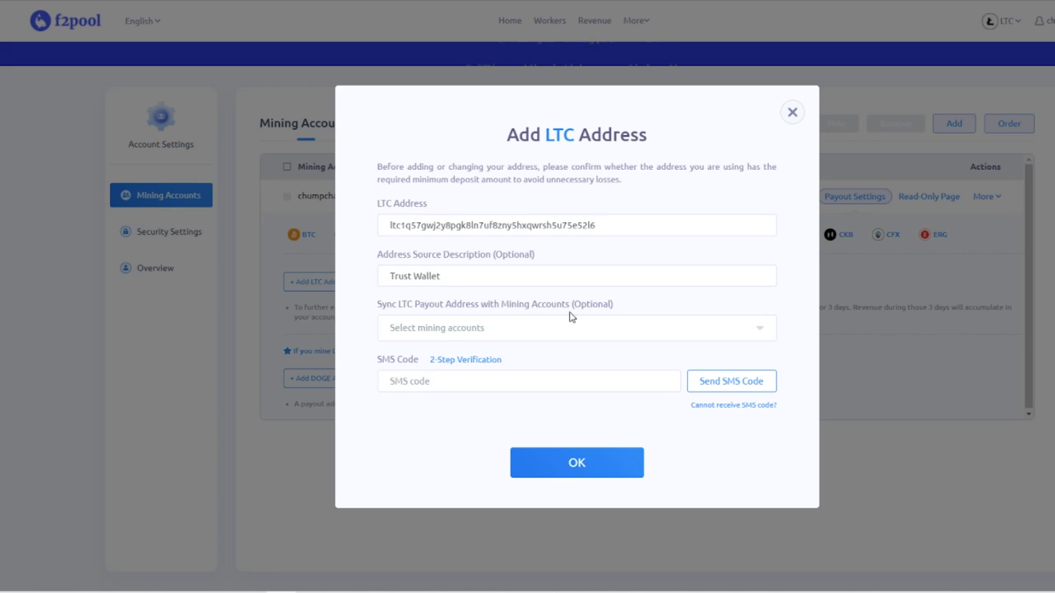
pyautogui.click(582, 462)
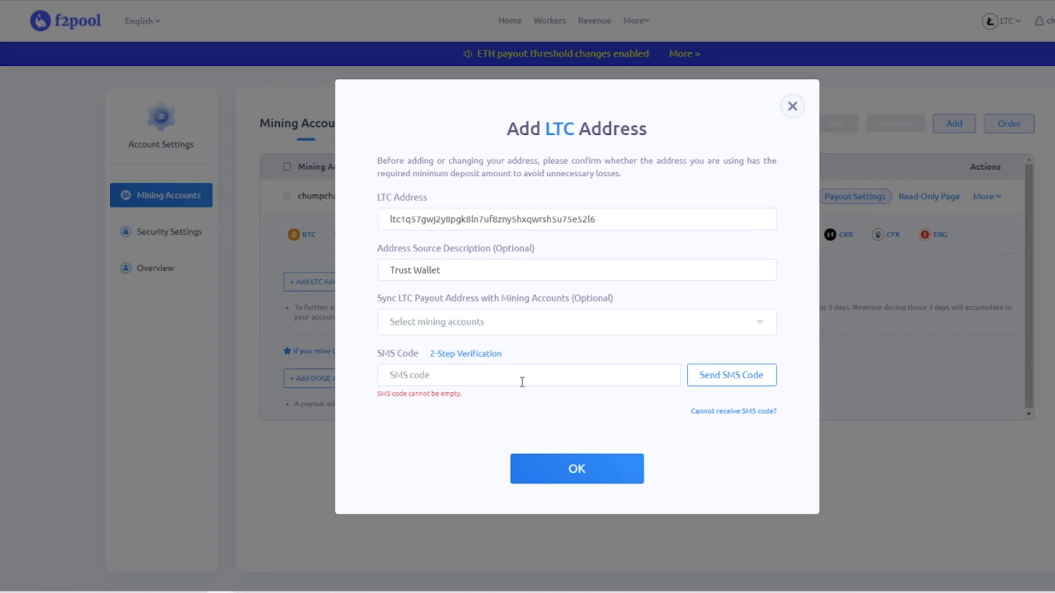
# Step: Verify the LTC address with an SMS code, then reload the Mining Accounts page
pyautogui.click(481, 364)
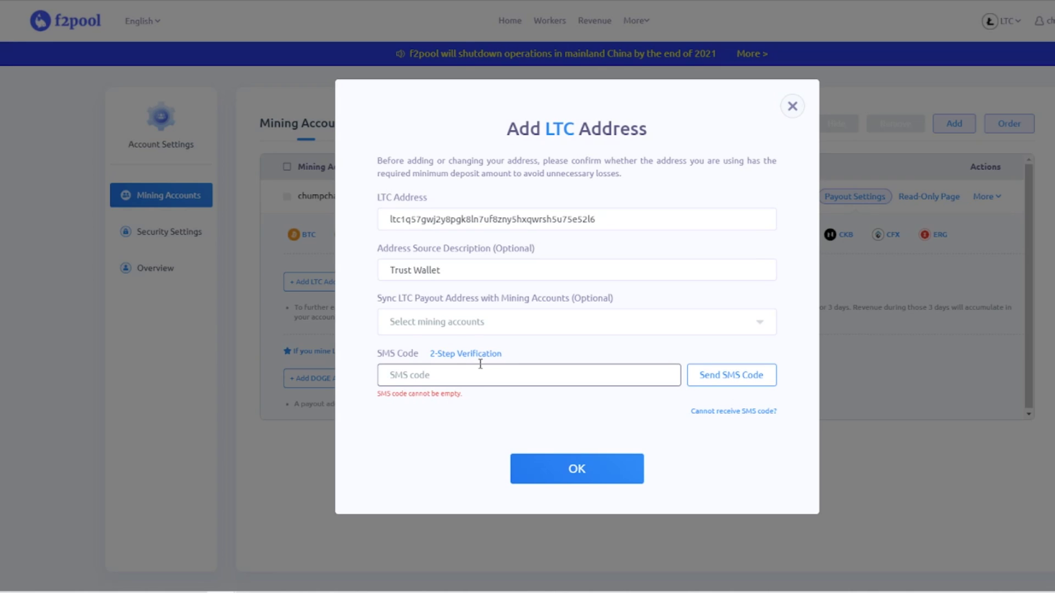
pyautogui.click(726, 377)
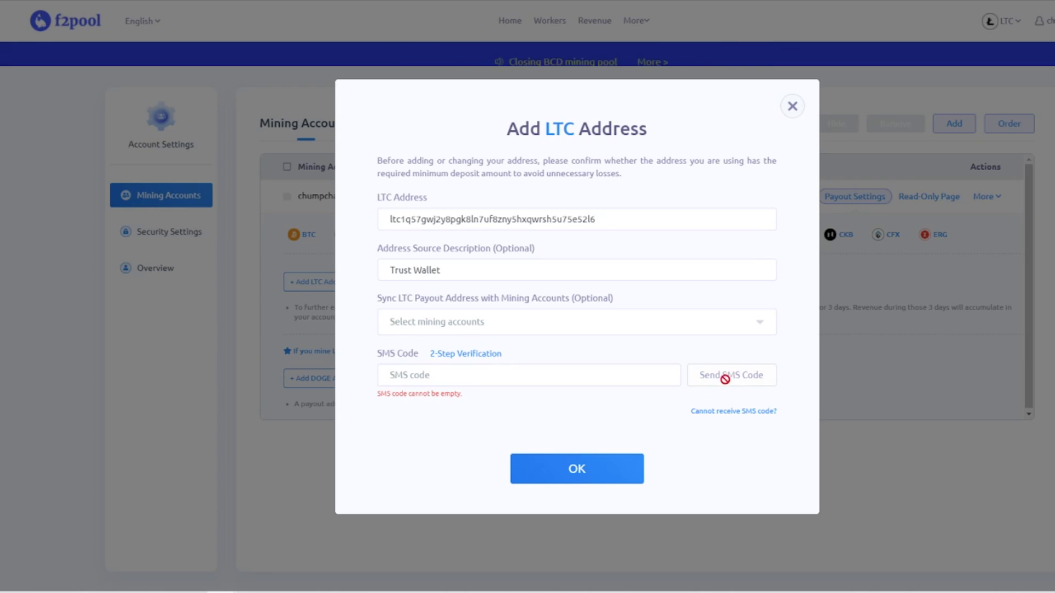
pyautogui.click(451, 383)
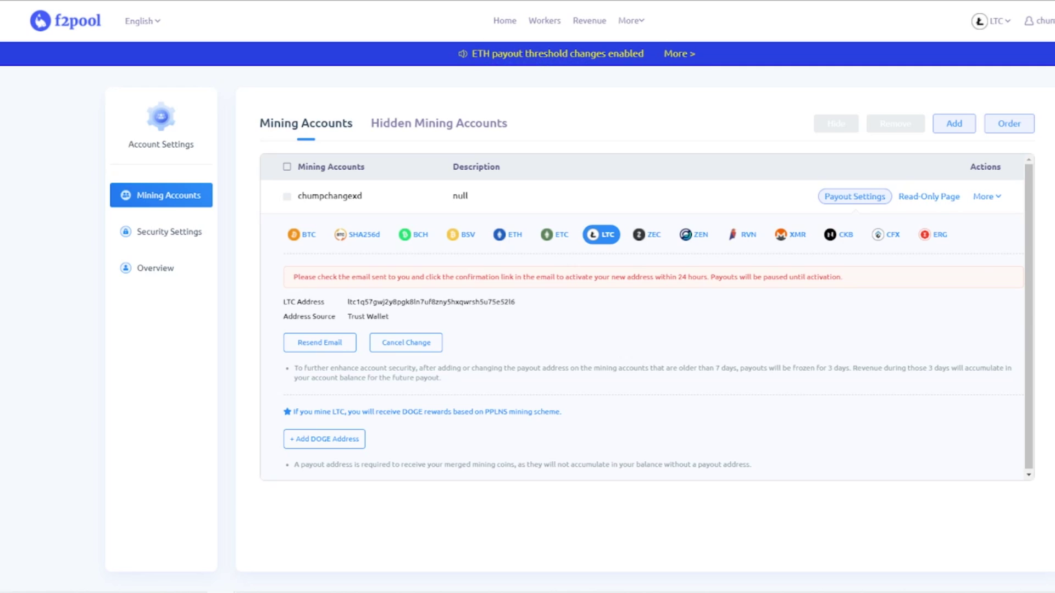
pyautogui.press('F5')
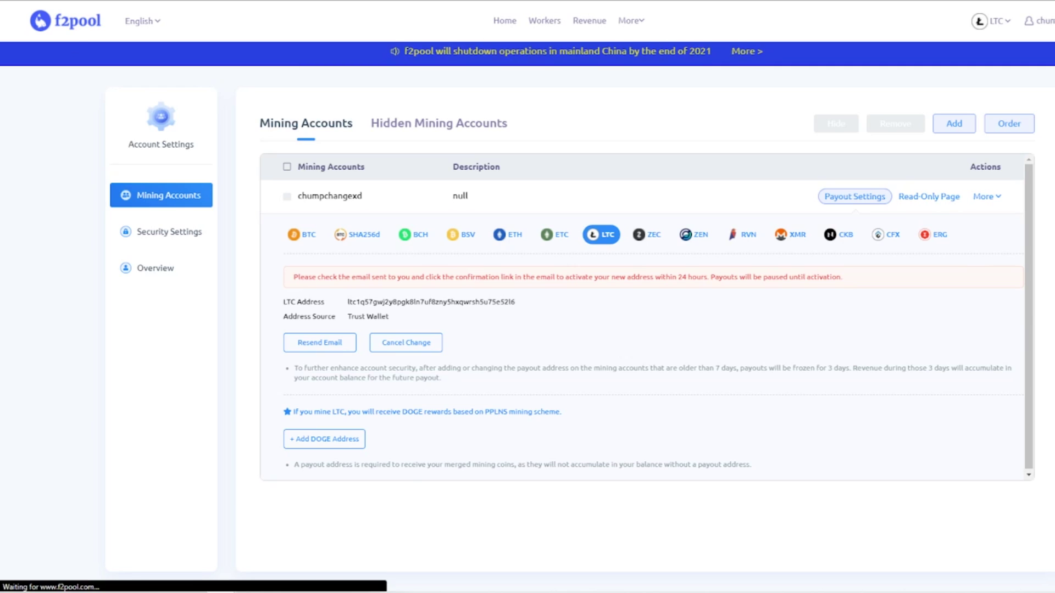
# Step: Add a DOGE payout address with 'Trust Wallet' as its source
pyautogui.click(878, 199)
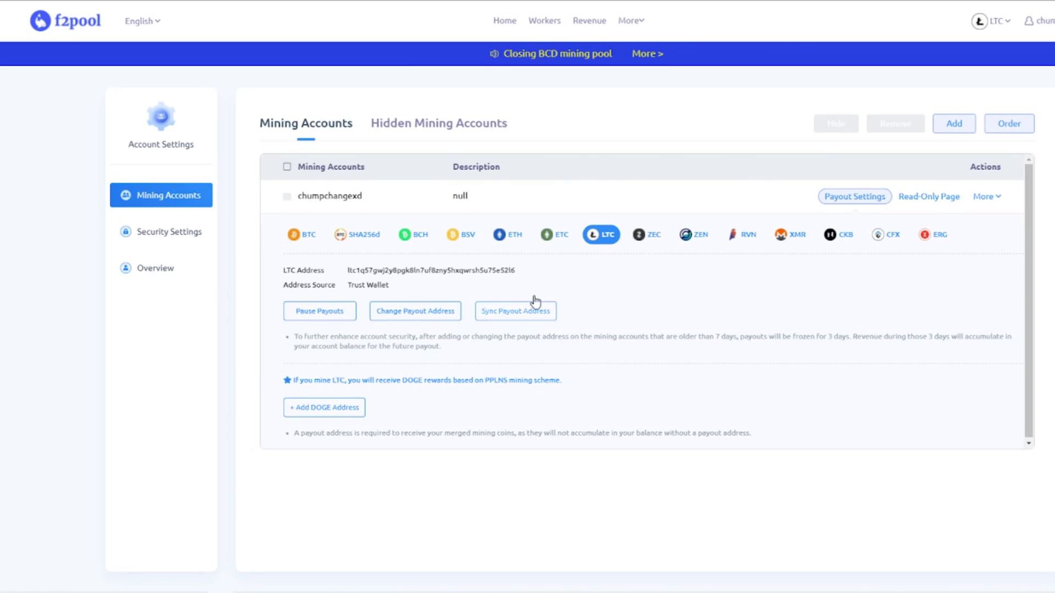
pyautogui.click(327, 409)
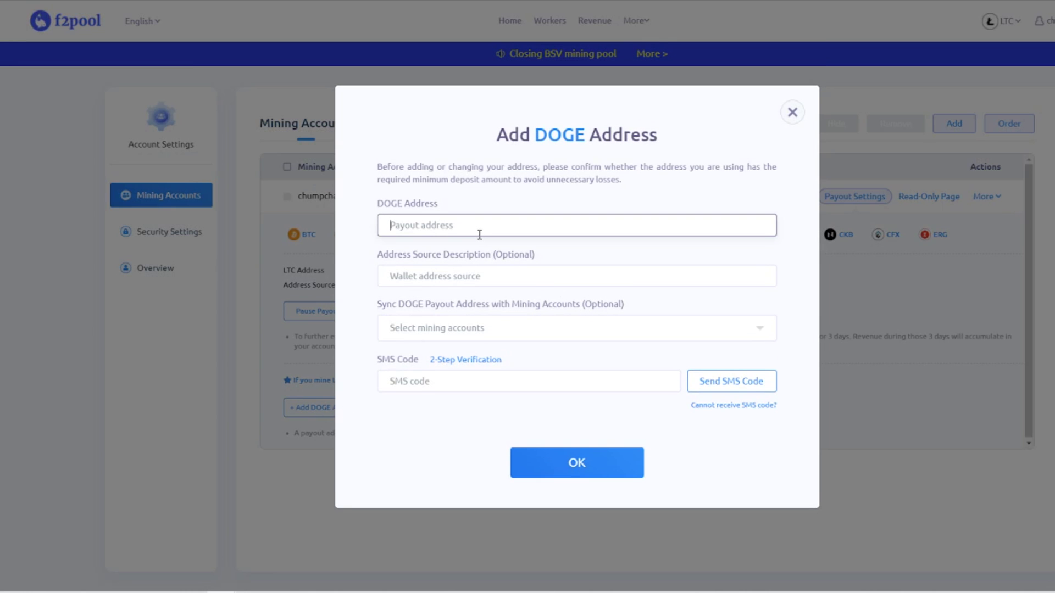
pyautogui.write('D9phTZP4VZco11PfR9CbDp8QekjdLYb5J')
pyautogui.click(471, 283)
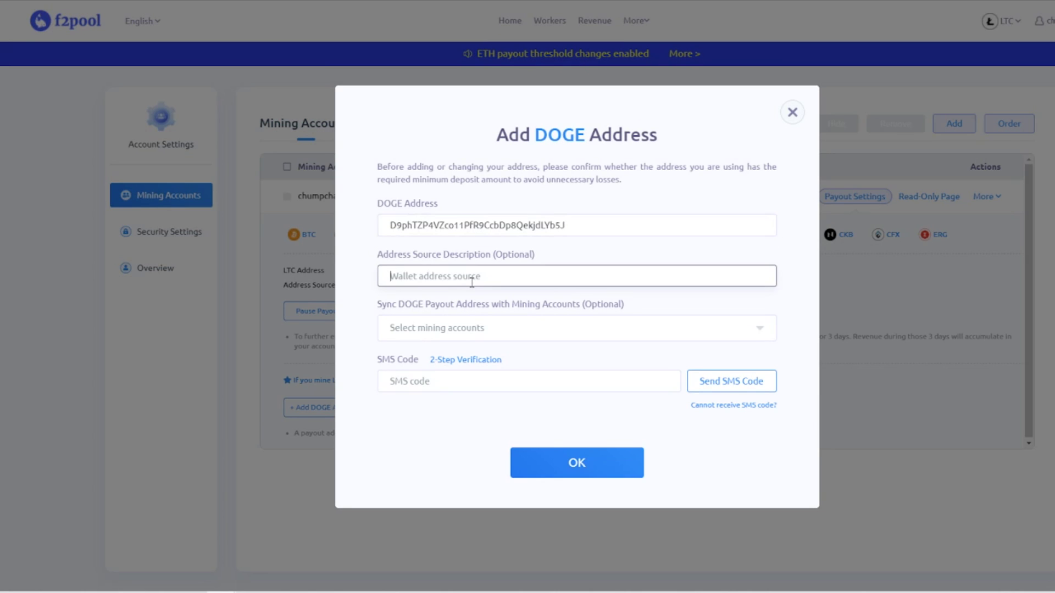
pyautogui.write('Trust Wallet')
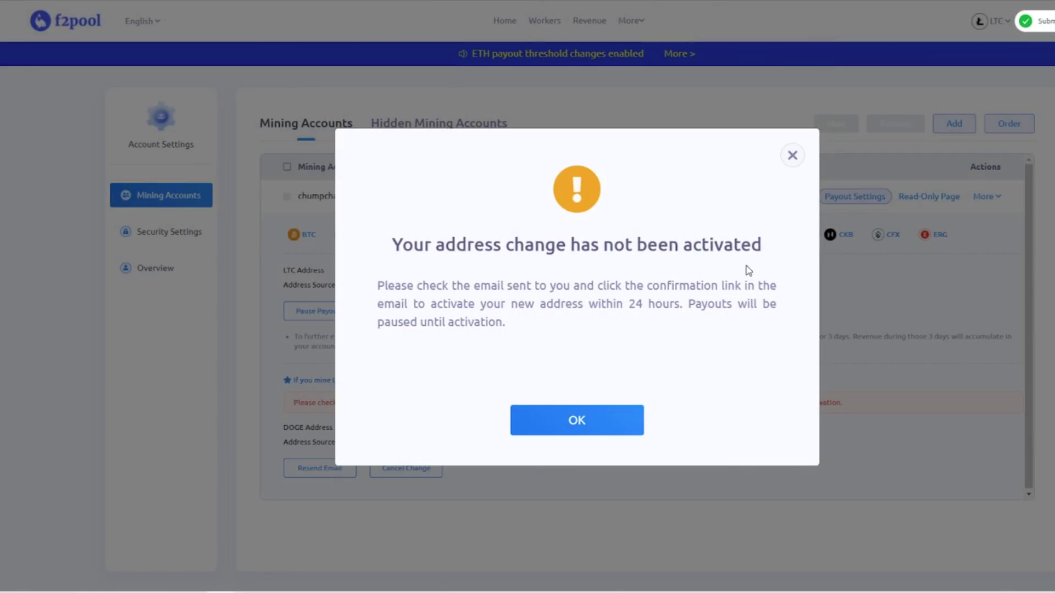
pyautogui.click(544, 426)
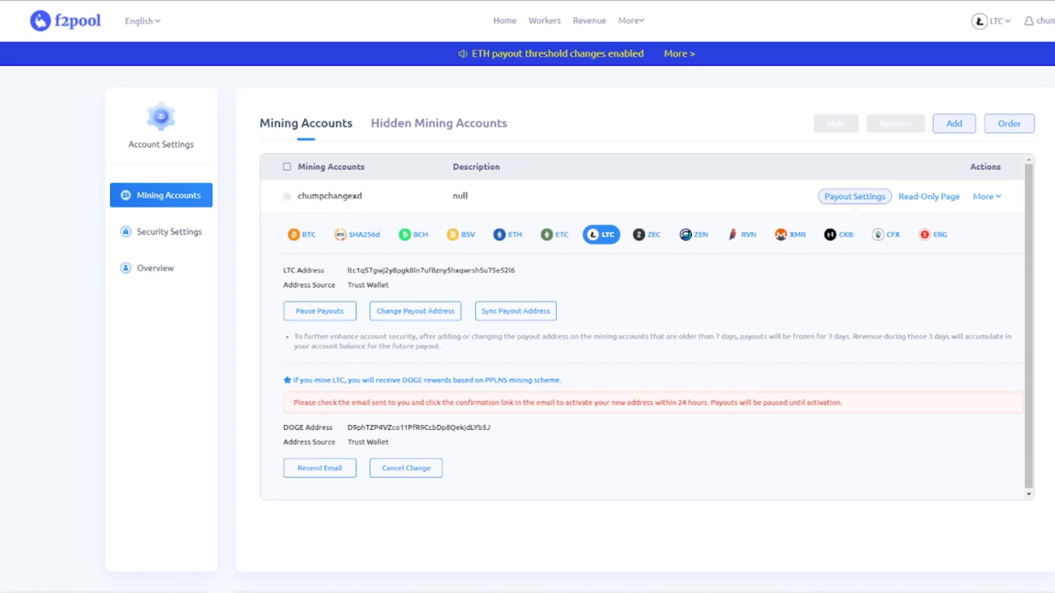
# Step: Resend the DOGE address activation email, refresh, and reopen the payout settings
pyautogui.click(317, 476)
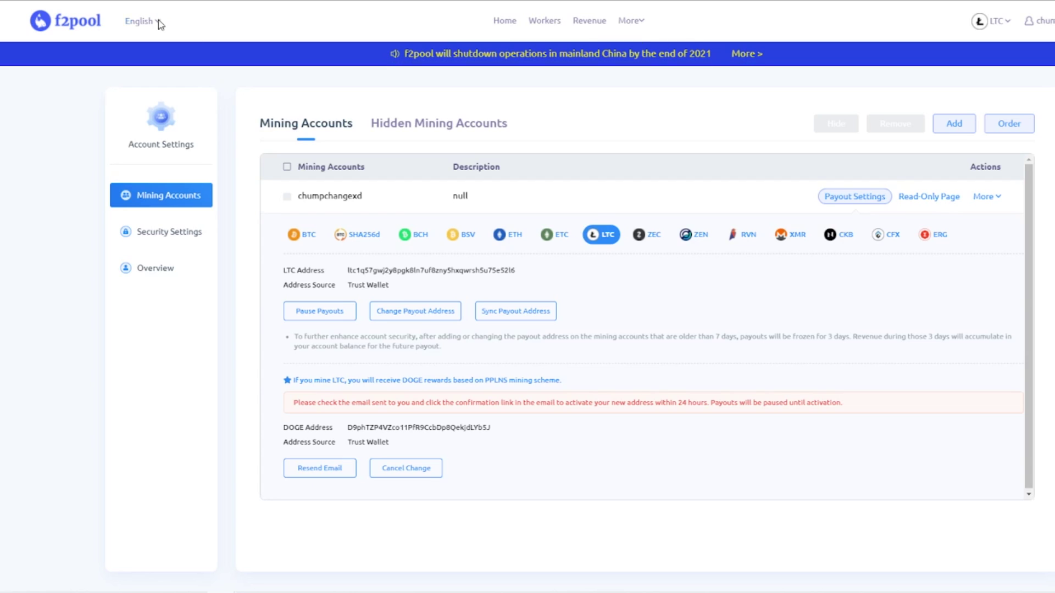
pyautogui.press('F5')
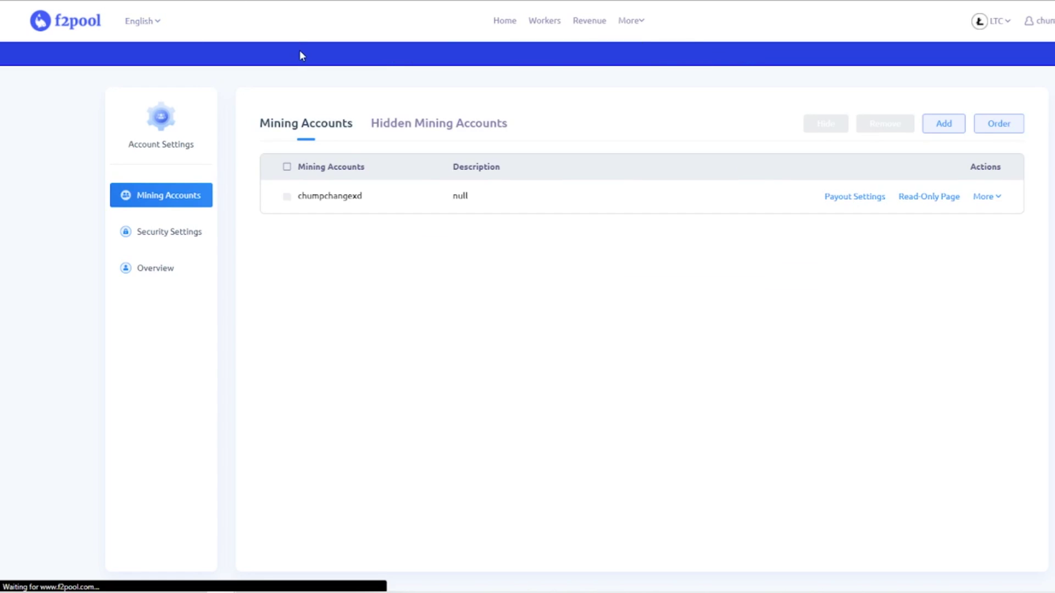
pyautogui.click(864, 202)
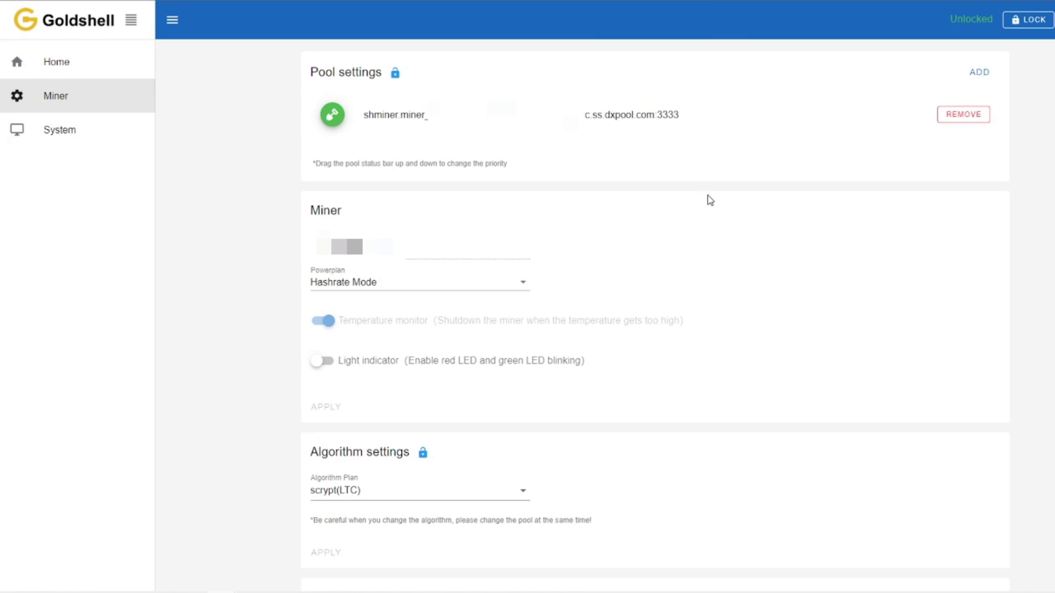
# Step: Add the ltc.f2pool.com:8888 pool with the account's worker name and drag it to top priority
pyautogui.click(975, 78)
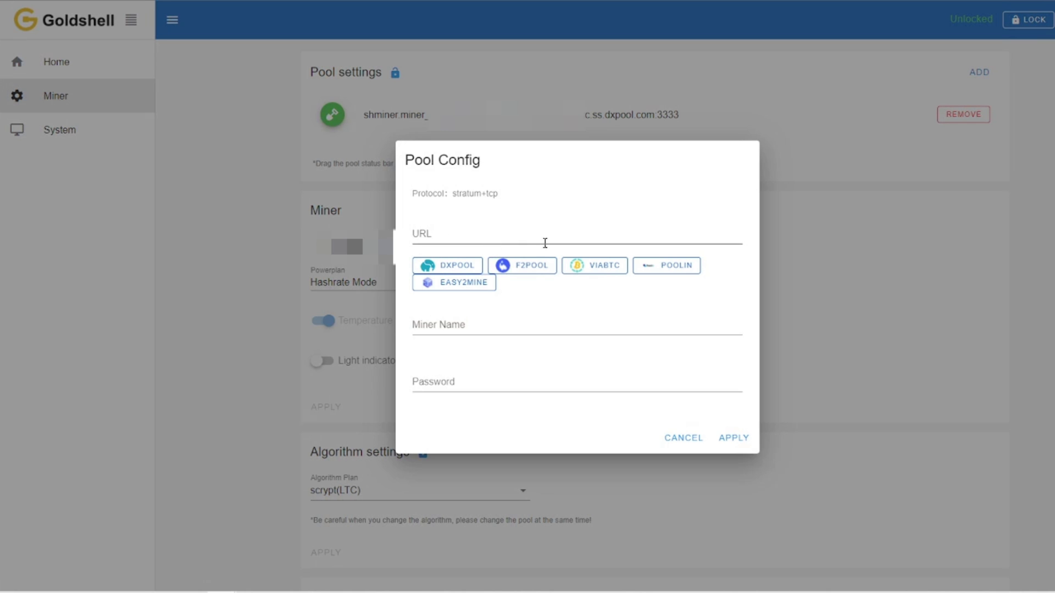
pyautogui.click(534, 267)
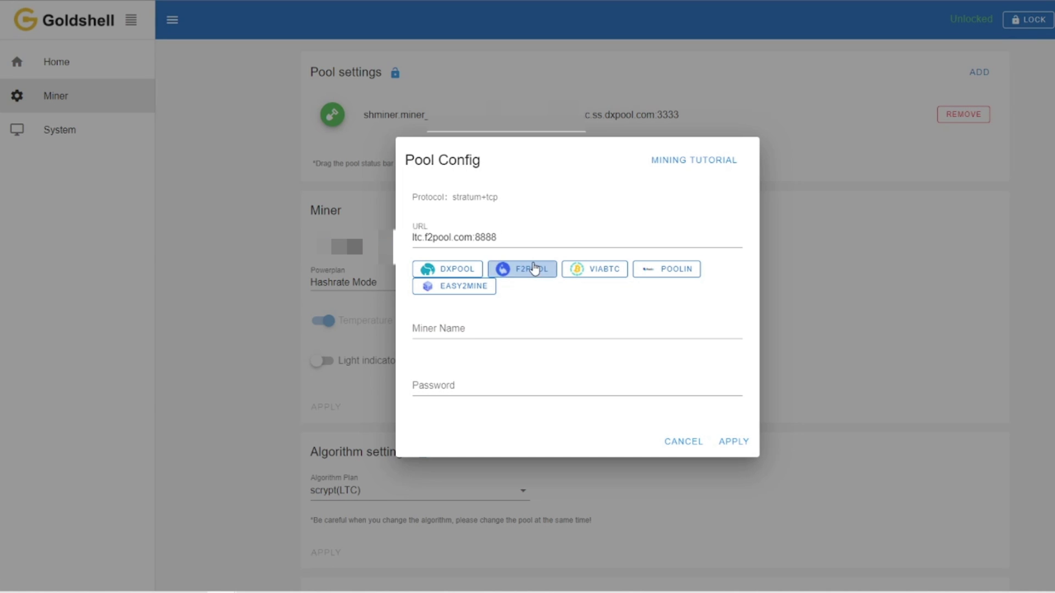
pyautogui.click(505, 335)
pyautogui.write('chumpchange')
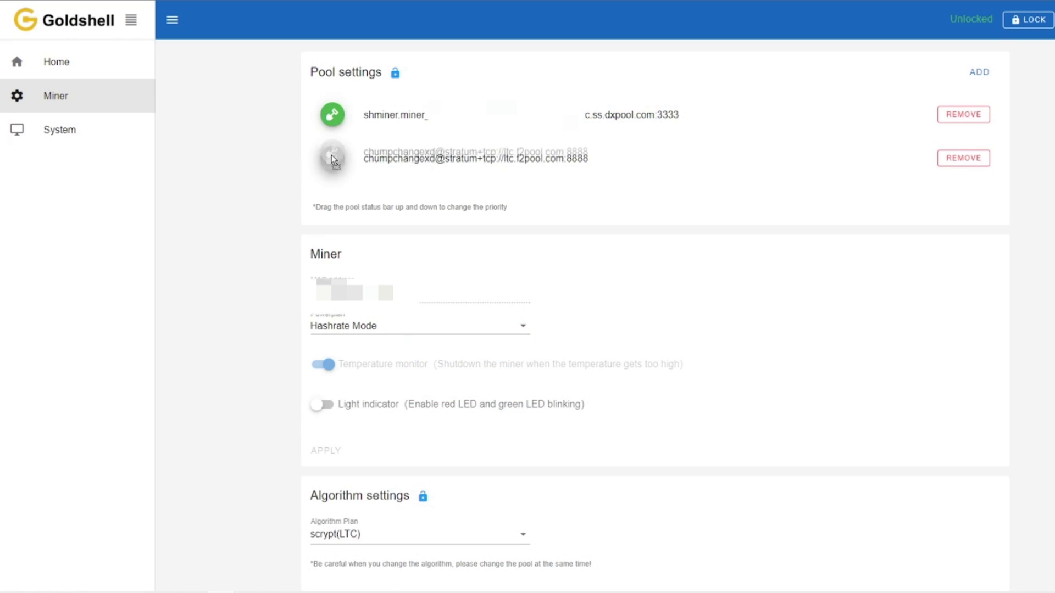
pyautogui.moveTo(332, 158); pyautogui.dragTo(333, 114)
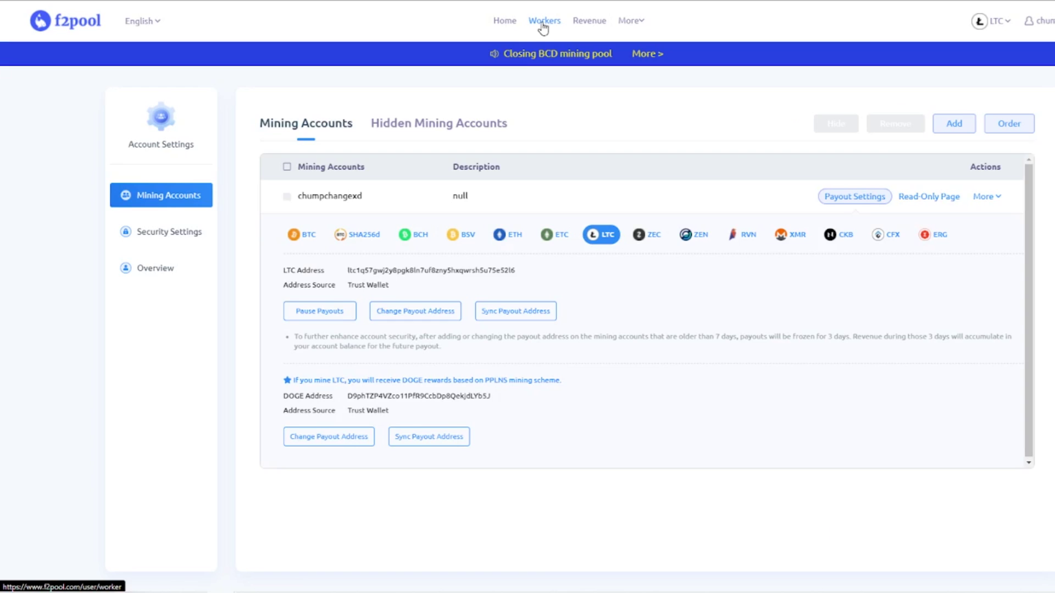
# Step: Show the 24-hour hashrate chart for the one online worker in F2Pool's Workers list
pyautogui.click(543, 22)
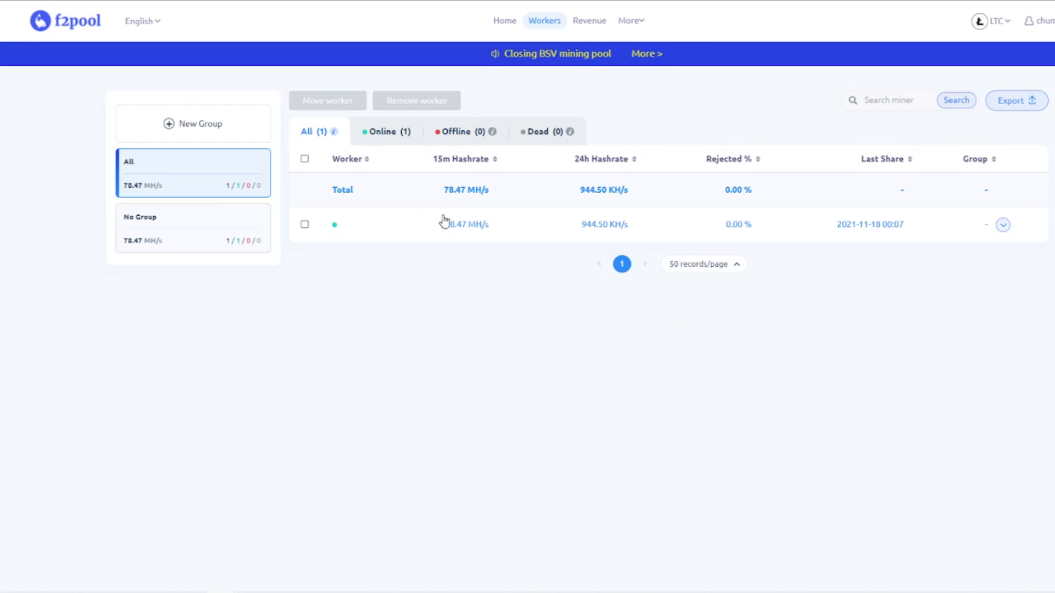
pyautogui.click(379, 133)
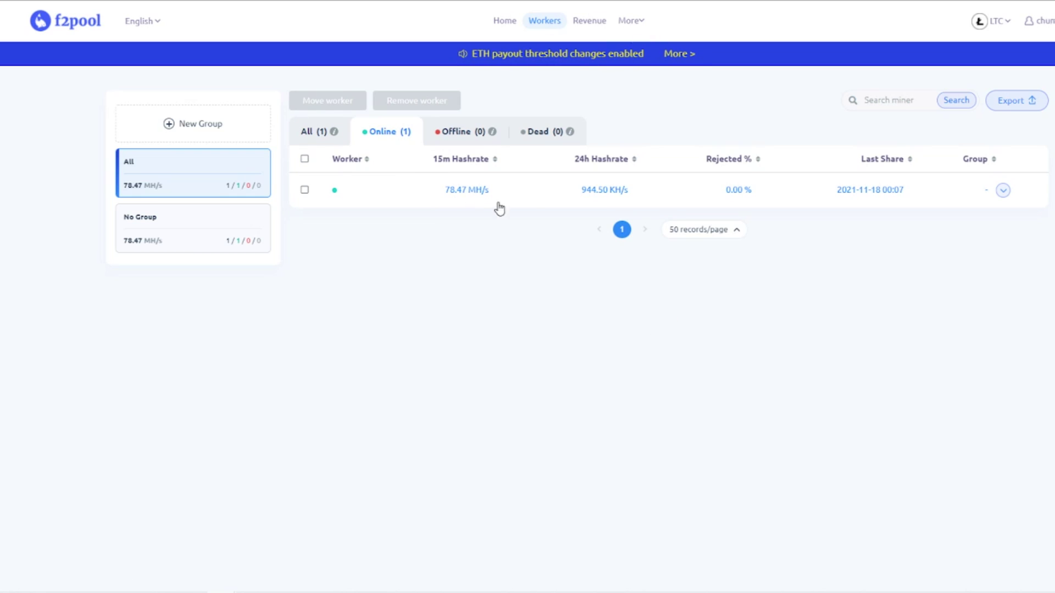
pyautogui.click(456, 195)
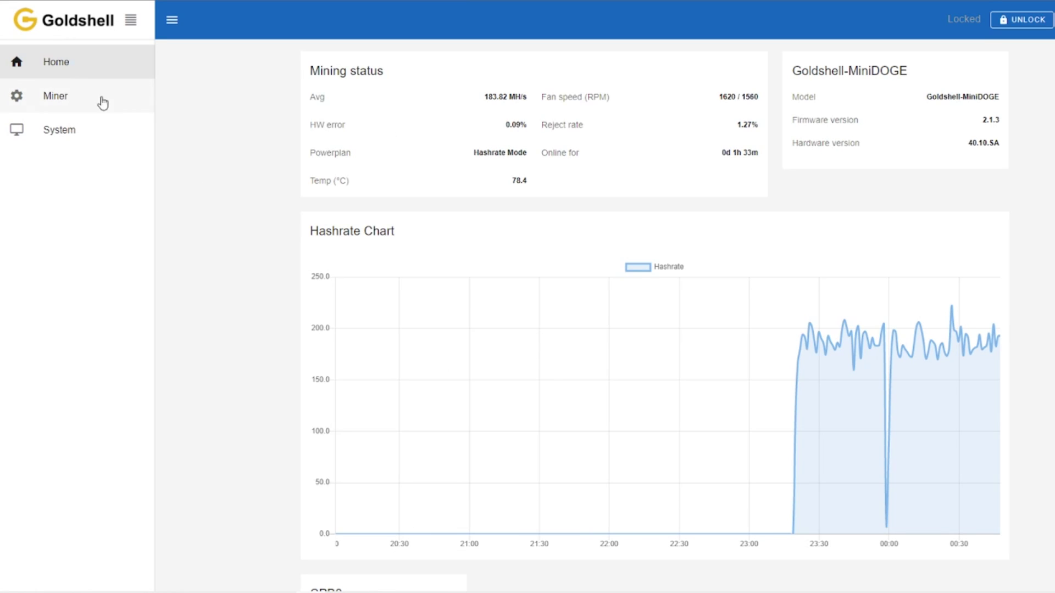
# Step: Open the Miner settings page and list the Powerplan options
pyautogui.click(48, 100)
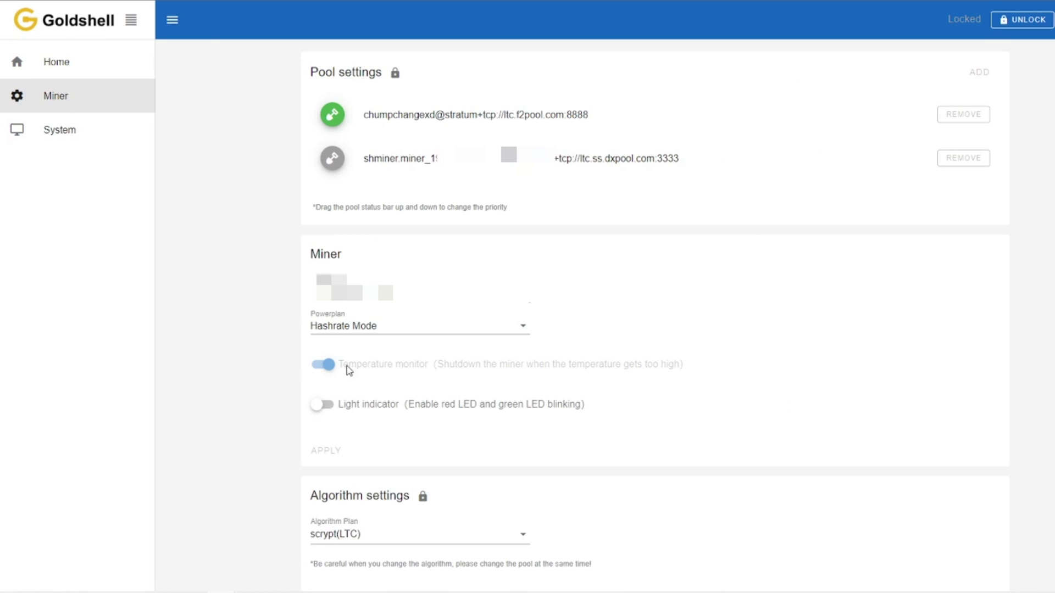
pyautogui.click(522, 330)
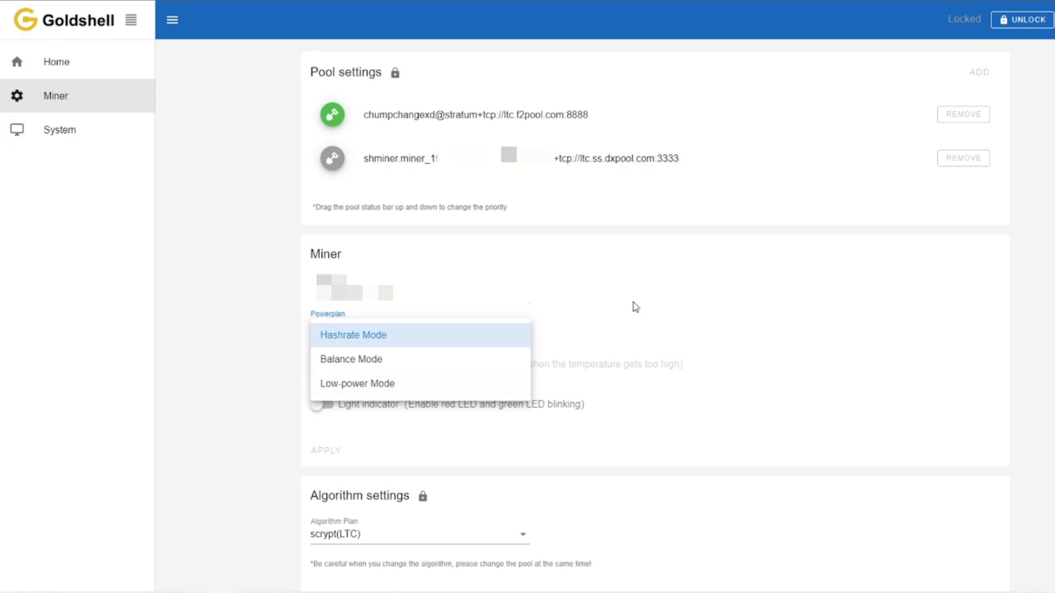
# Step: Keep Hashrate Mode and scrypt(LTC), then list the ARGB fan modes, with Colorful Loop Mode current
pyautogui.click(676, 286)
pyautogui.scroll(-4, 346, 285)
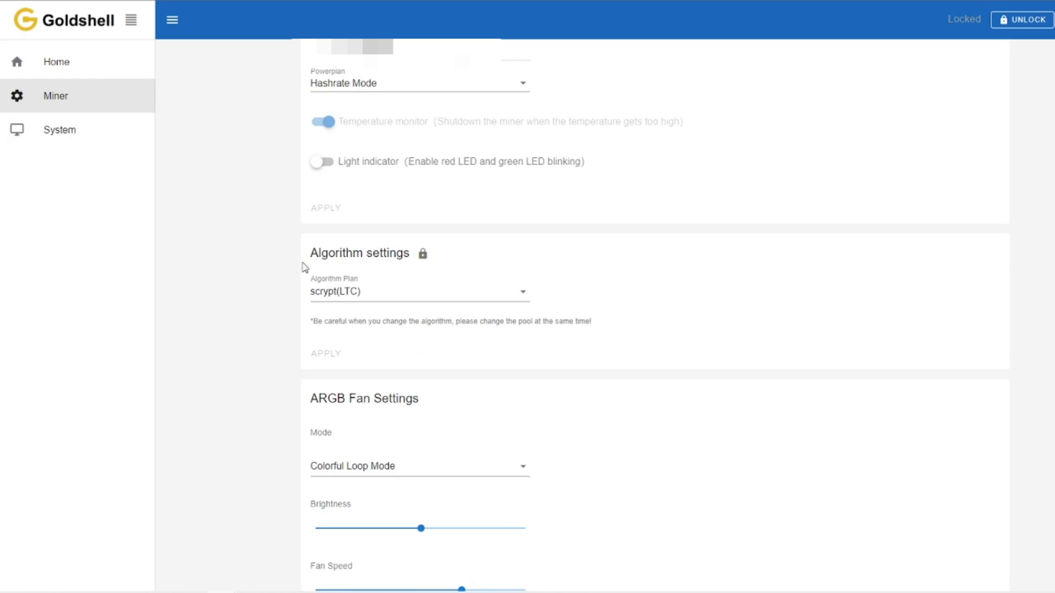
pyautogui.click(461, 292)
pyautogui.click(379, 297)
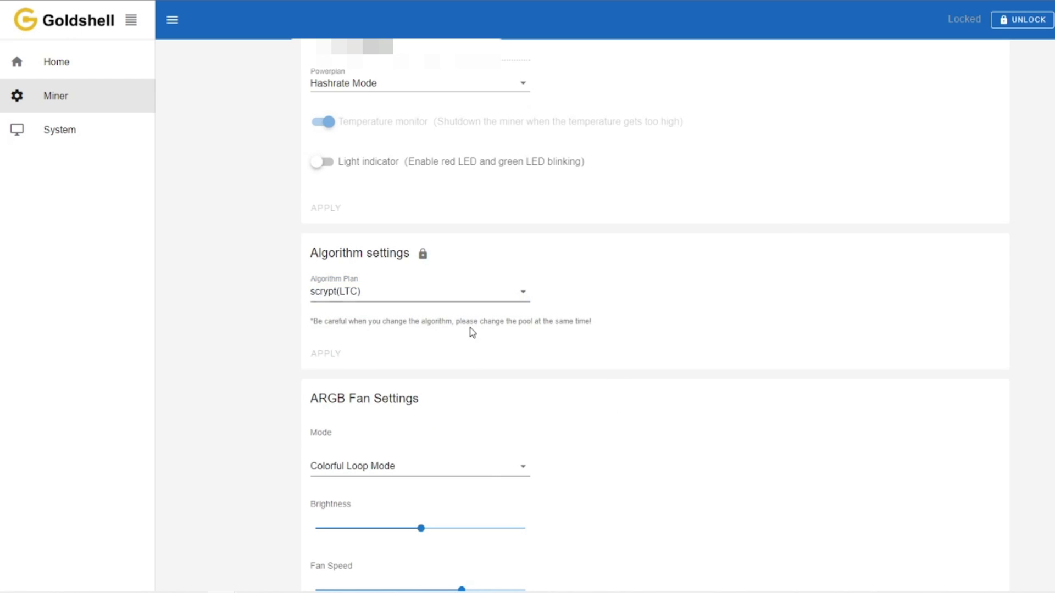
pyautogui.scroll(-2, 471, 451)
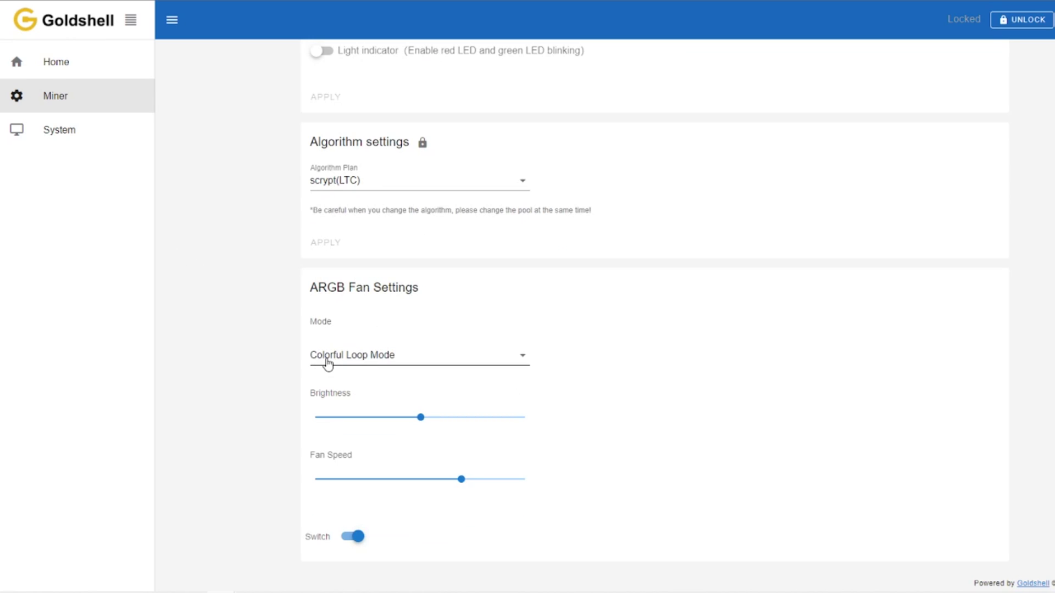
pyautogui.click(522, 369)
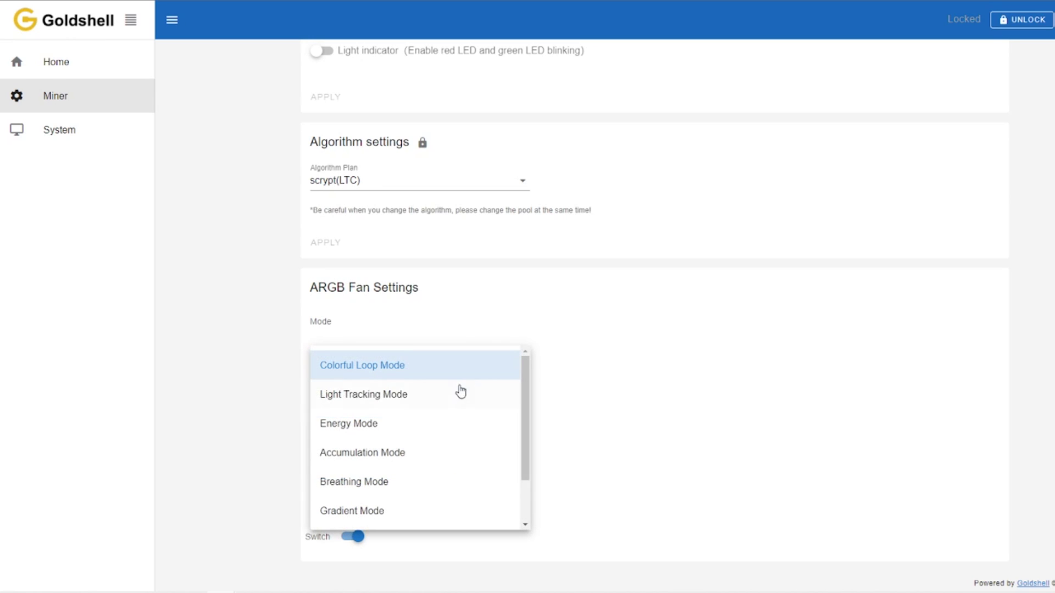